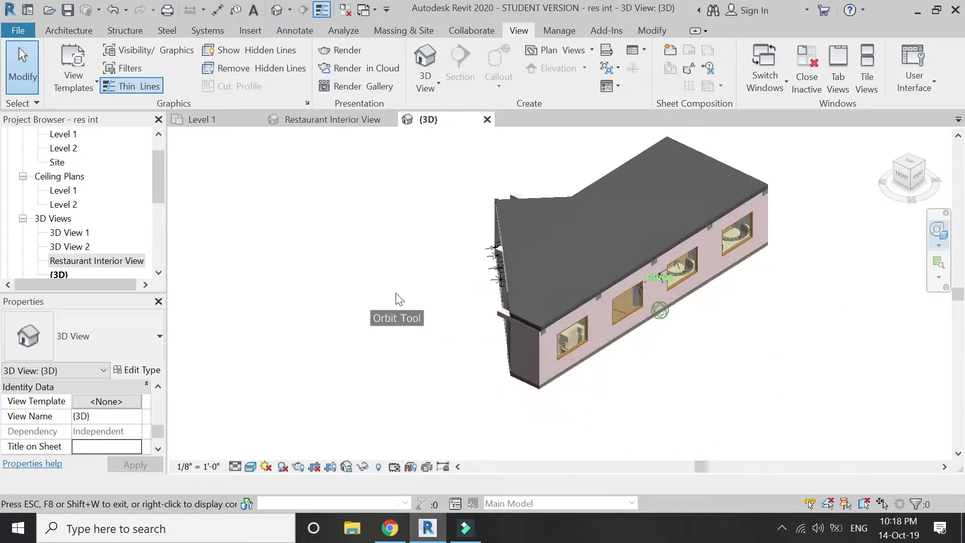
Leave orbit navigation with the default {3D} view showing the restaurant's roof, walls and windows.
key("Escape")
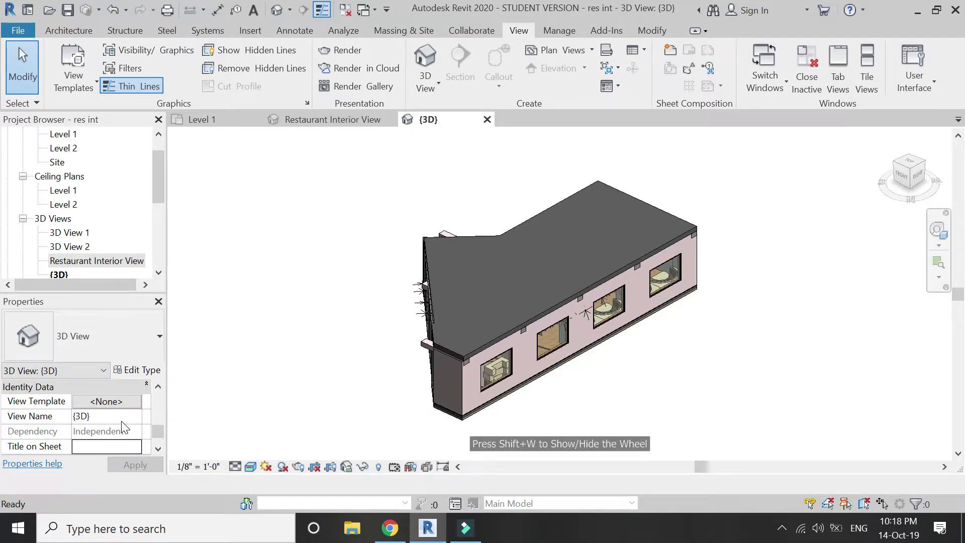
Turn on the Section Box option in the 3D view's Properties.
scroll(123, 428, "up", 10)
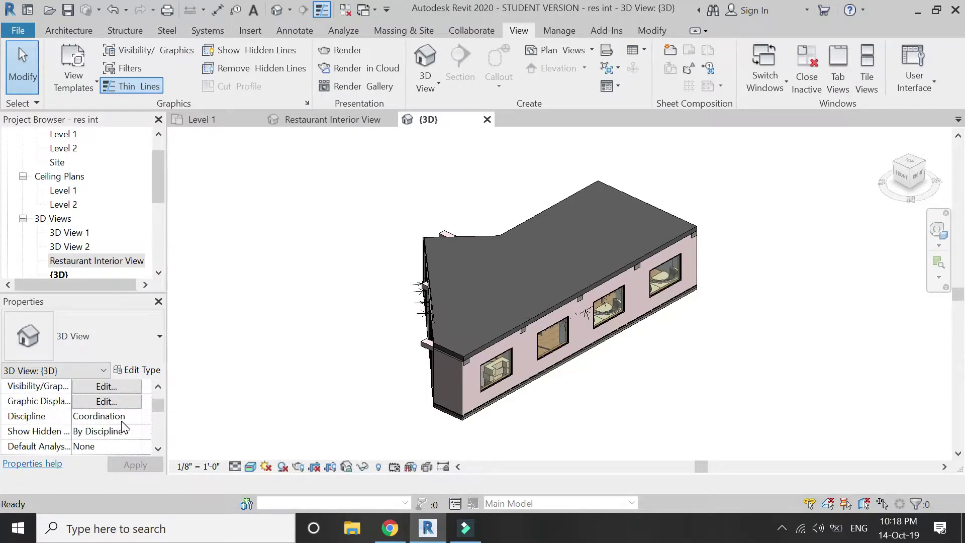
scroll(121, 422, "down", 1)
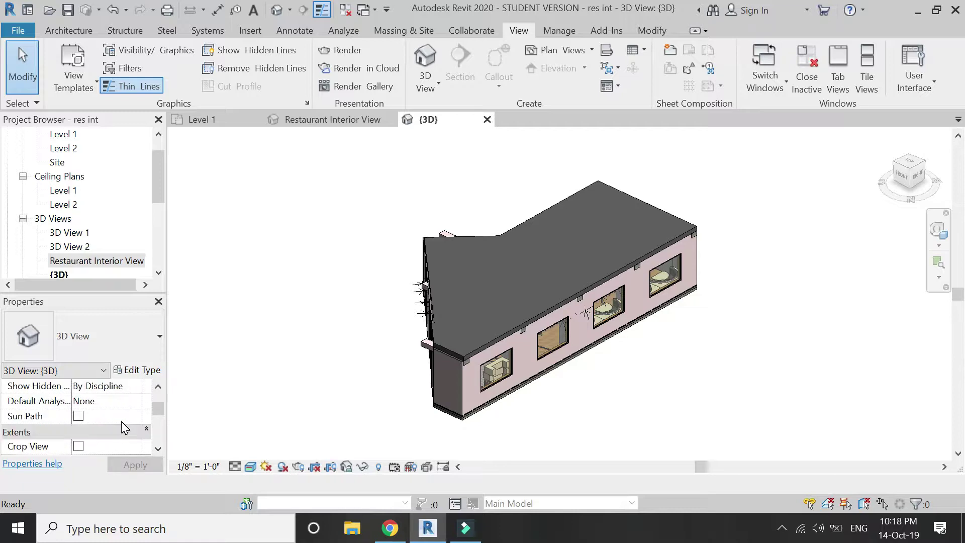
scroll(125, 428, "down", 1)
scroll(122, 423, "down", 2)
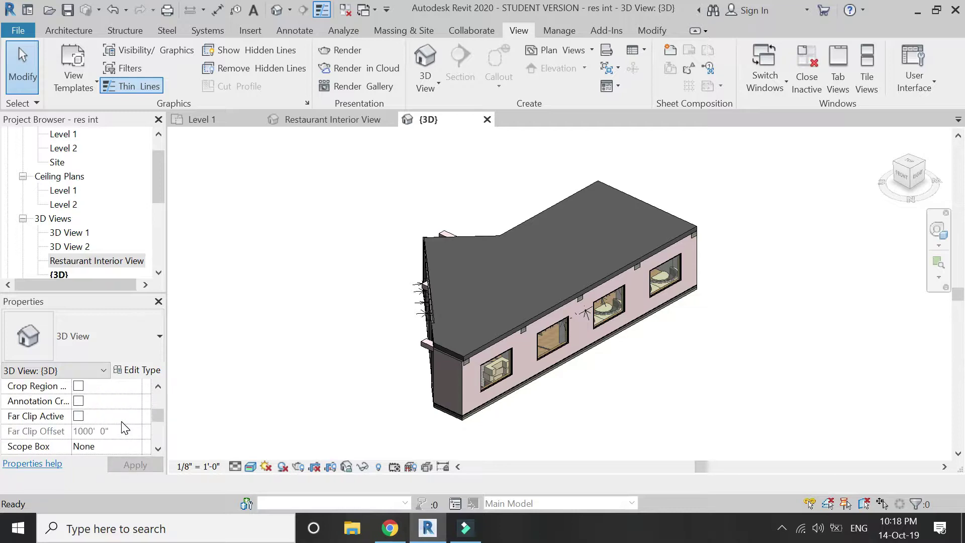
left_click(78, 416)
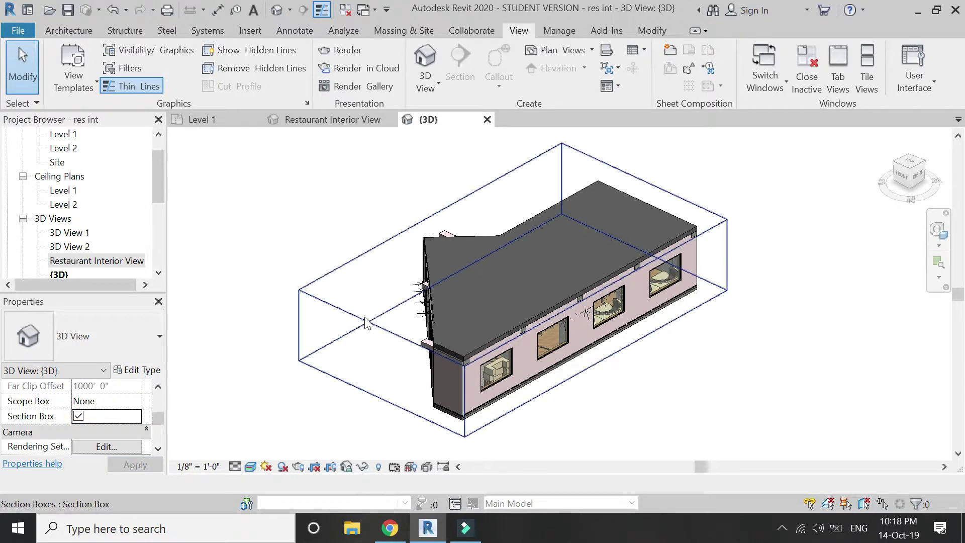
Drag the section box's face inward to cut away the building's front wall.
left_click(366, 321)
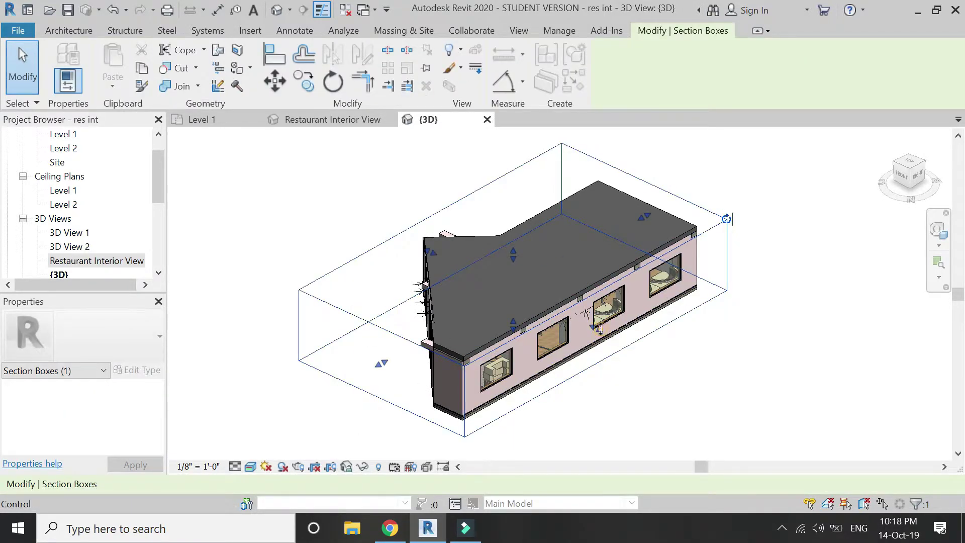
left_click_drag(575, 314, 575, 322)
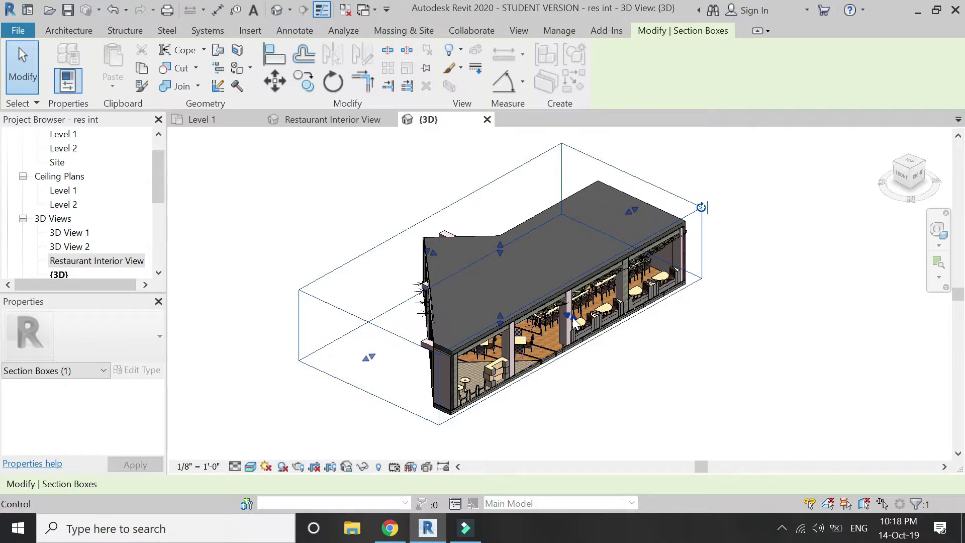
left_click_drag(573, 320, 553, 301)
left_click(623, 305)
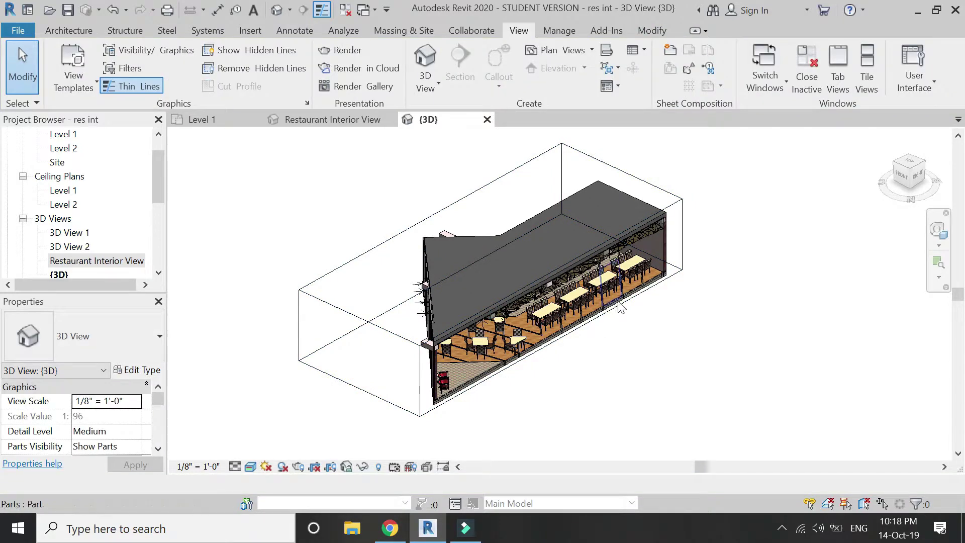
Lower the section box top to remove the roof and expose the interior.
scroll(618, 306, "up", 2)
scroll(563, 284, "down", 2)
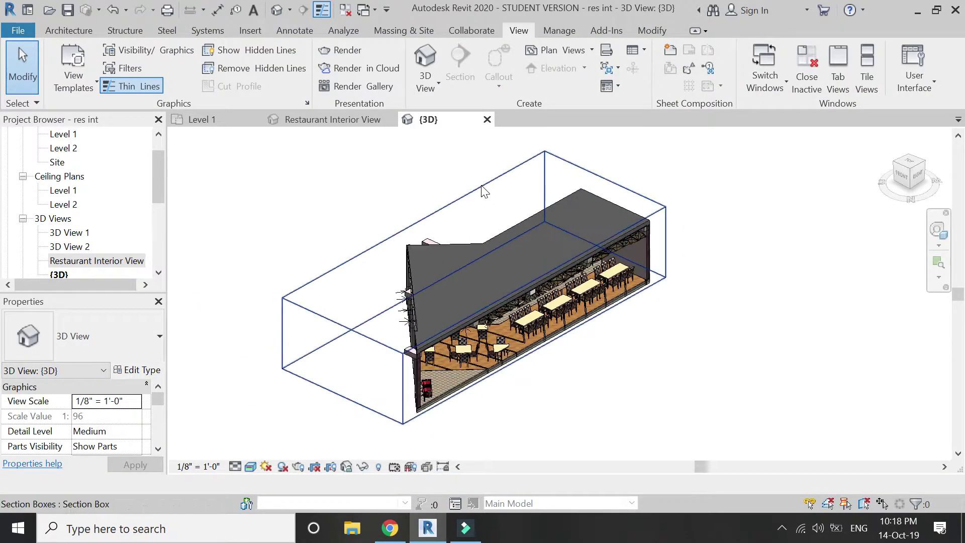
left_click(473, 245)
left_click_drag(474, 249, 476, 268)
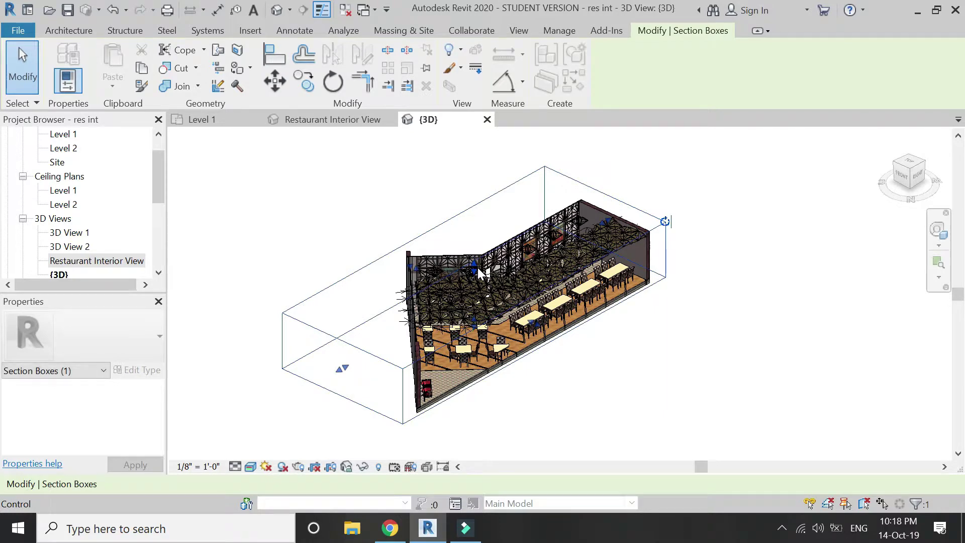
left_click(594, 390)
scroll(578, 352, "up", 2)
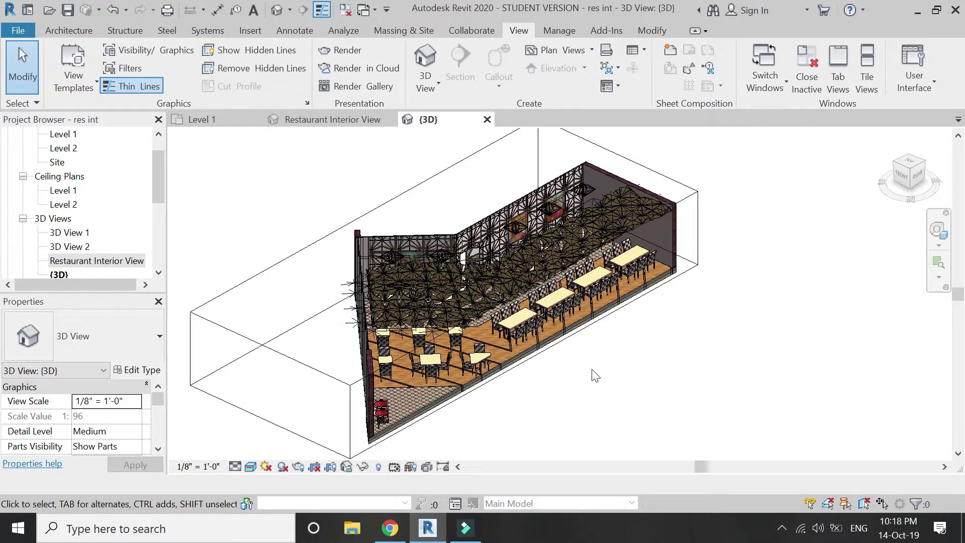
Drag the section box top further down so the ceiling disappears and tables and chairs show.
left_click(413, 193)
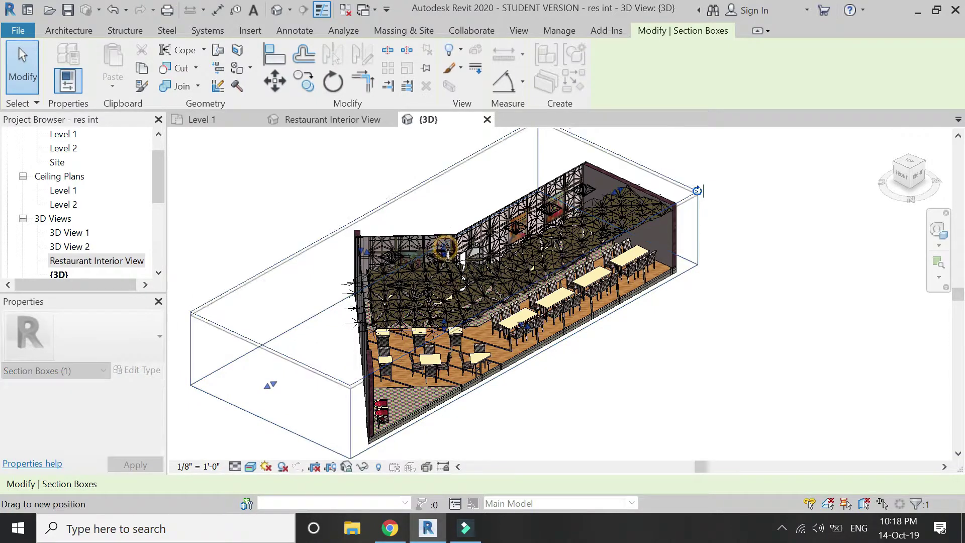
left_click_drag(446, 251, 453, 263)
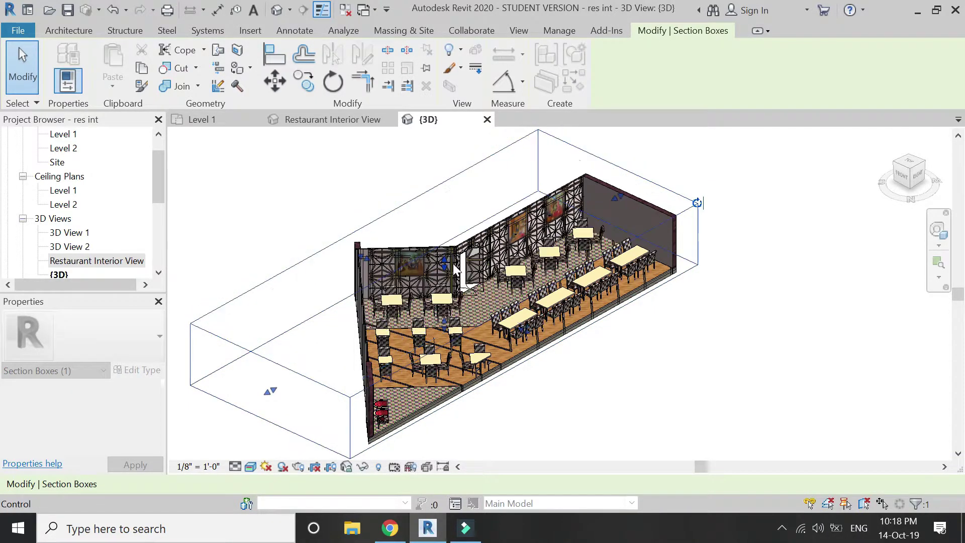
left_click(605, 405)
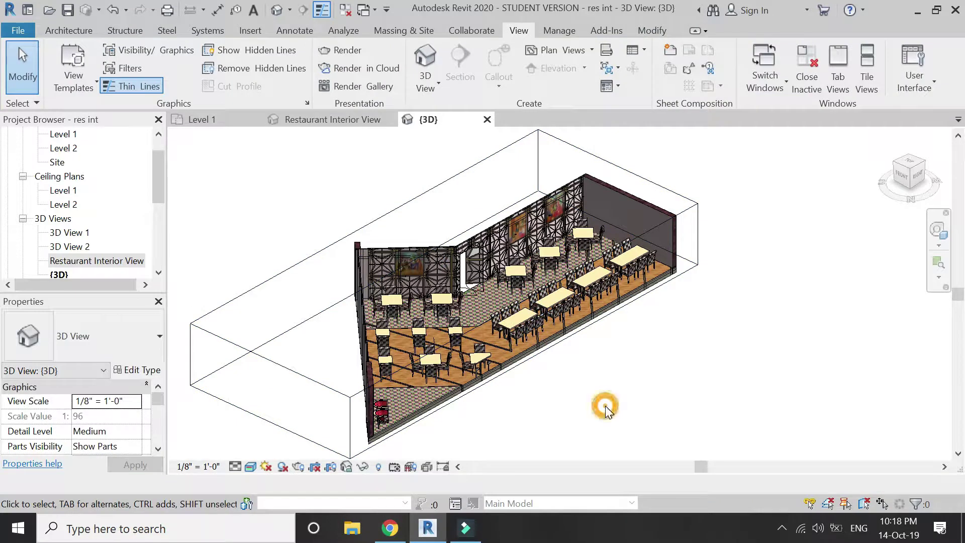
scroll(523, 421, "up", 3)
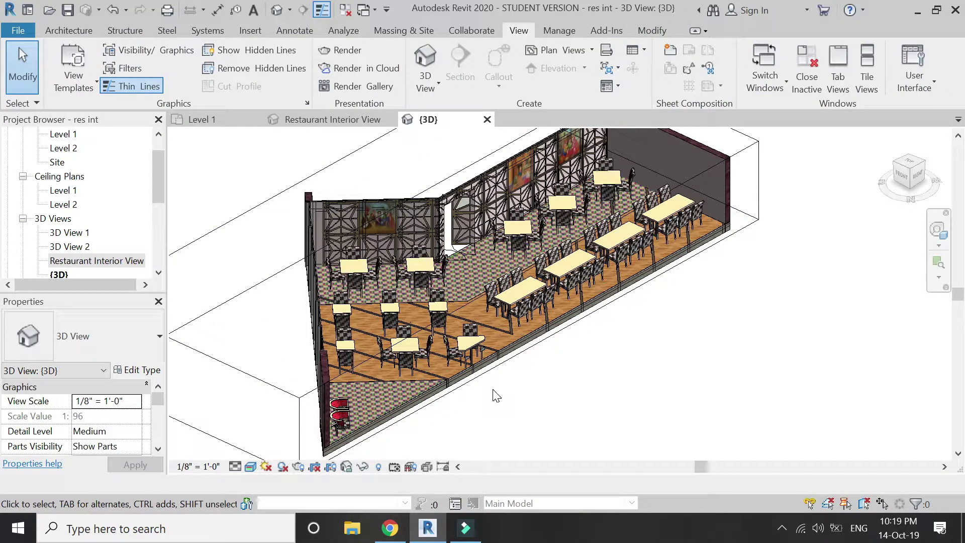
scroll(496, 396, "down", 1)
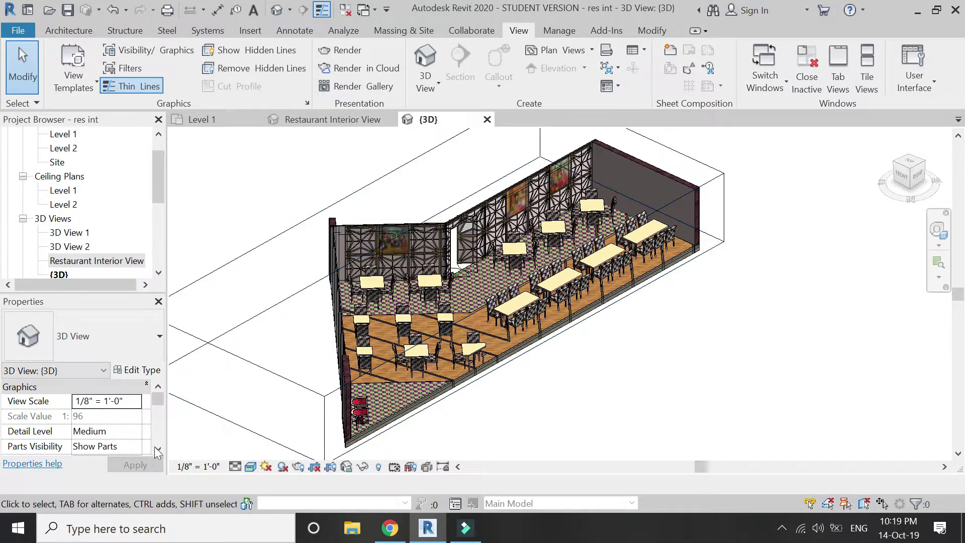
scroll(126, 430, "down", 1)
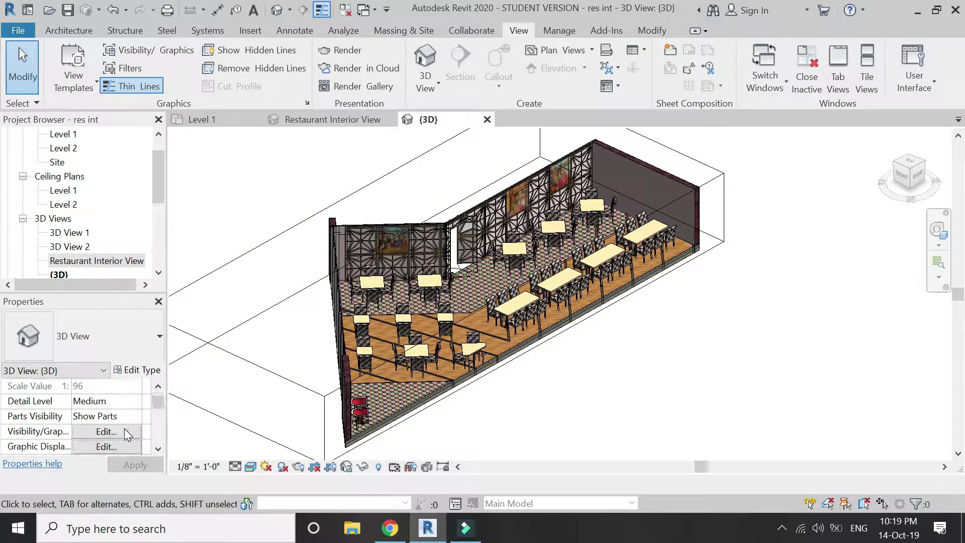
Change the view's Camera Projection Mode from Orthographic to Perspective and apply it.
scroll(124, 429, "down", 1)
scroll(124, 428, "up", 1)
scroll(124, 428, "up", 1)
scroll(125, 428, "down", 2)
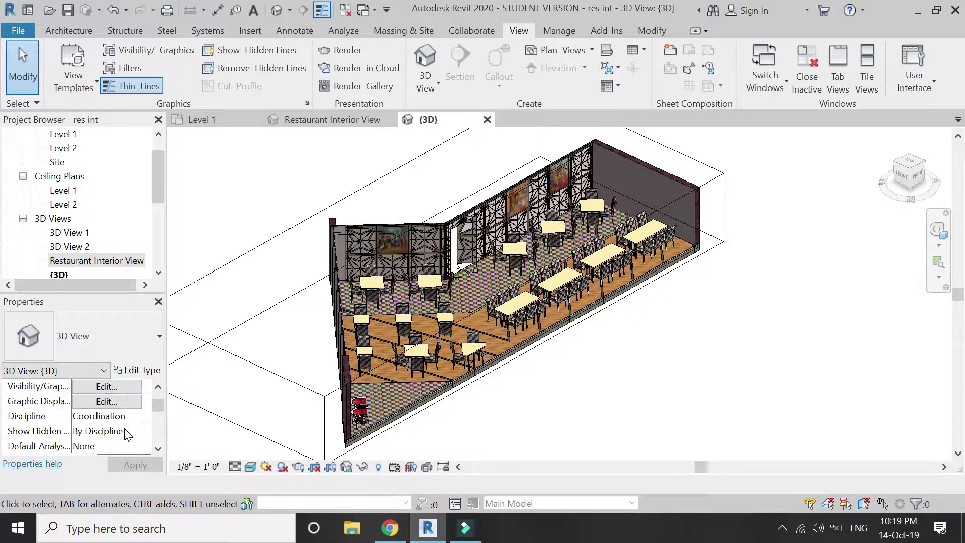
scroll(124, 428, "down", 5)
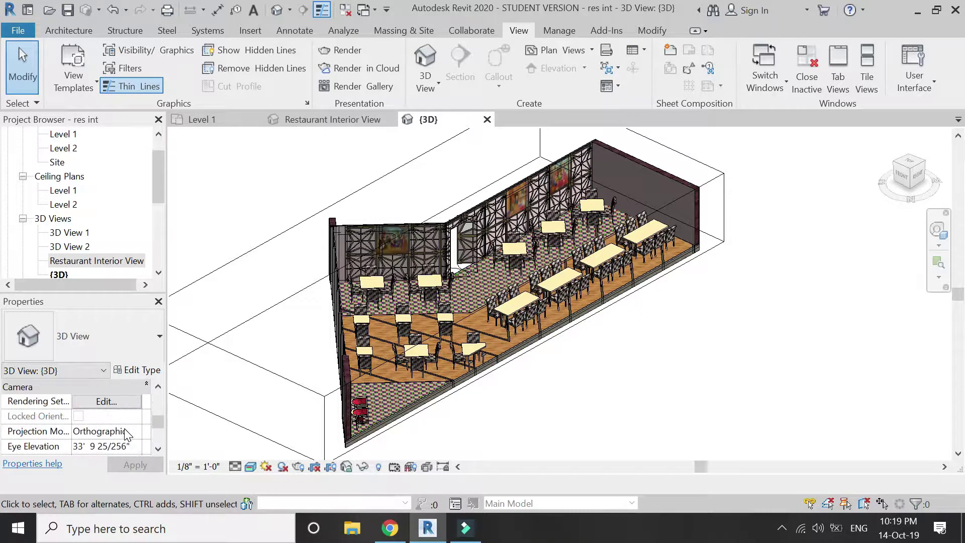
left_click(125, 431)
left_click(136, 432)
left_click(122, 456)
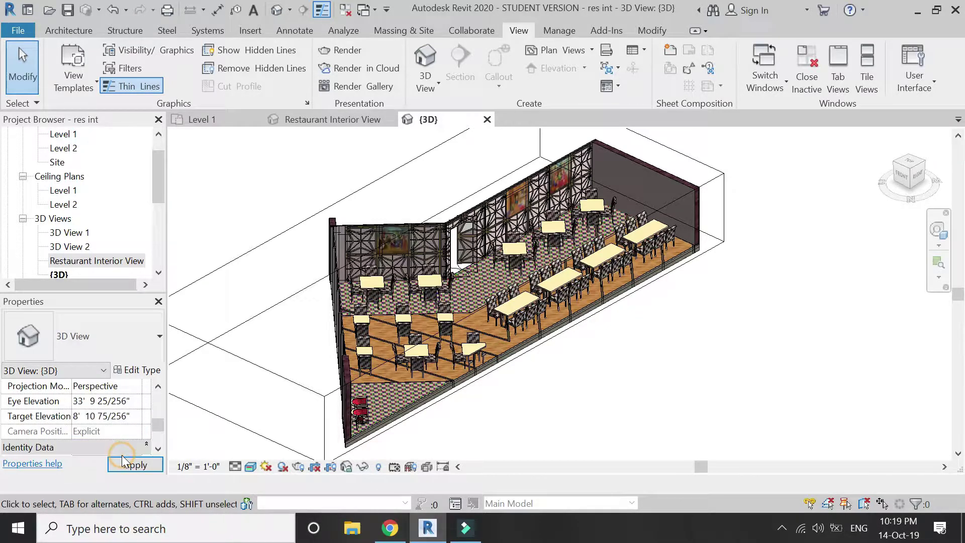
left_click(133, 466)
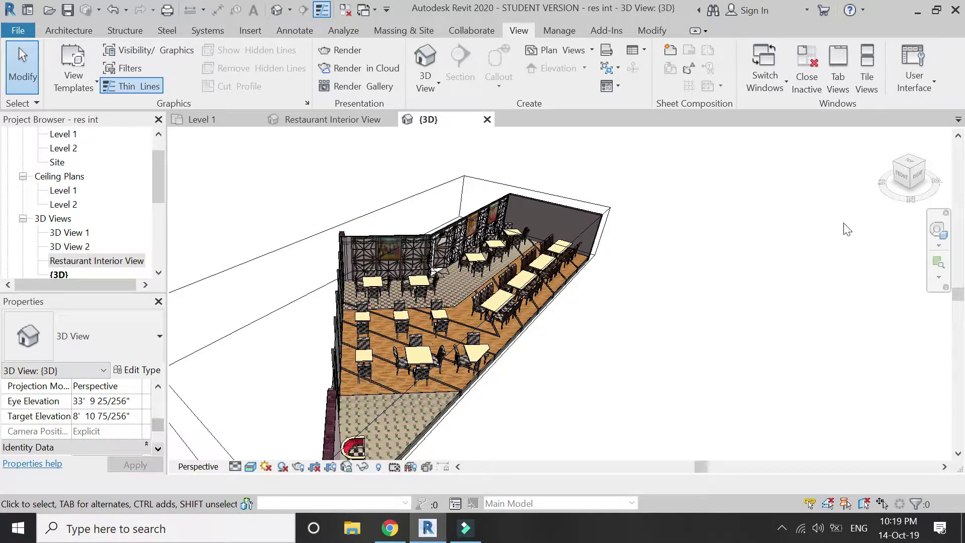
Look at the cut restaurant from the ViewCube's RIGHT side and select the section box.
left_click(917, 180)
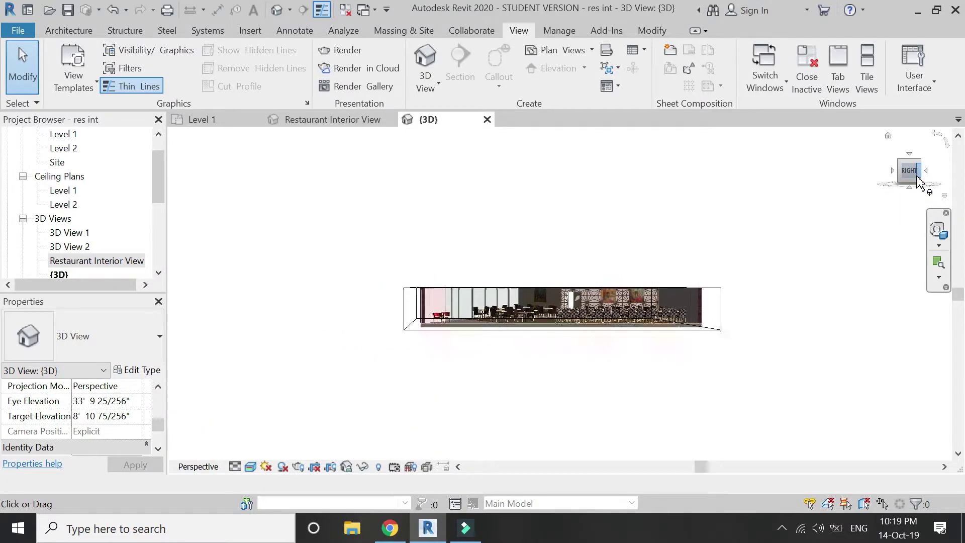
scroll(692, 291, "up", 8)
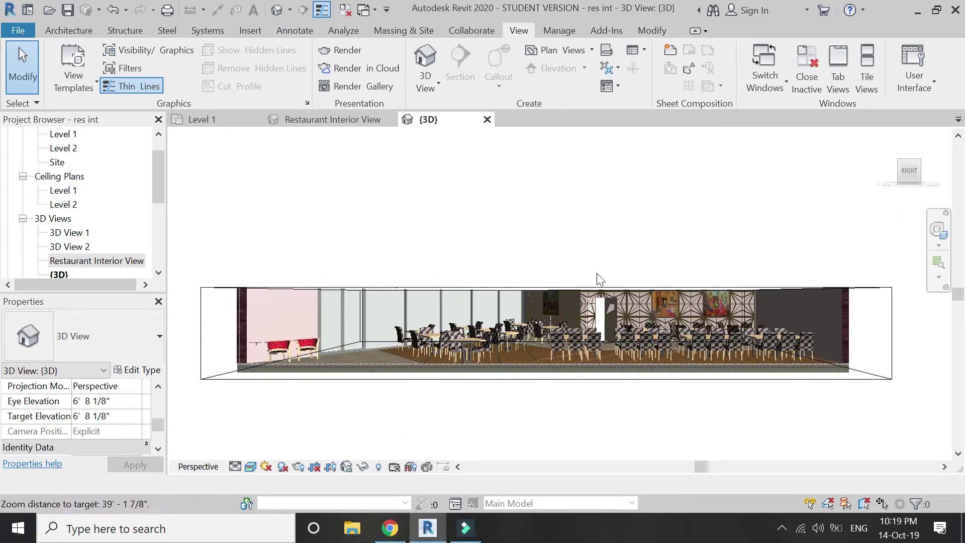
scroll(496, 339, "down", 2)
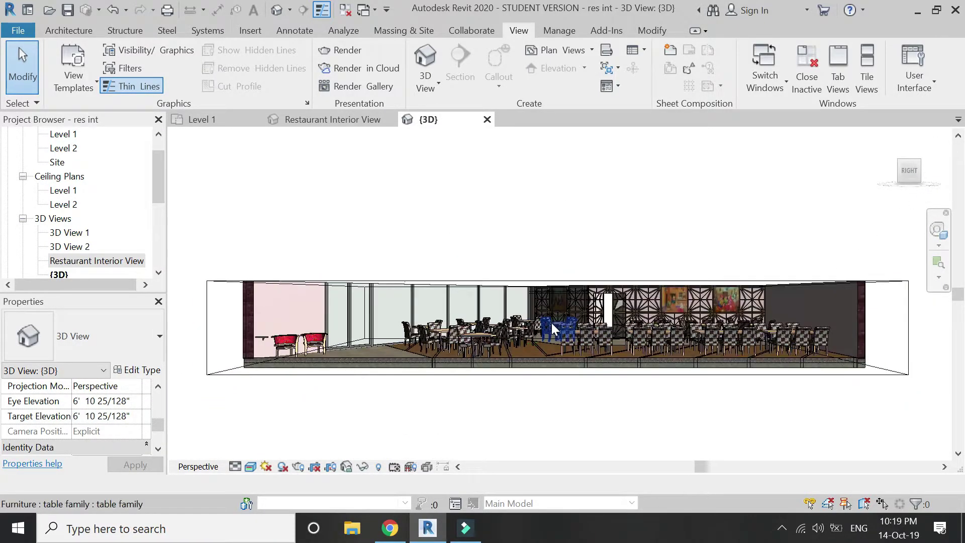
left_click(561, 280)
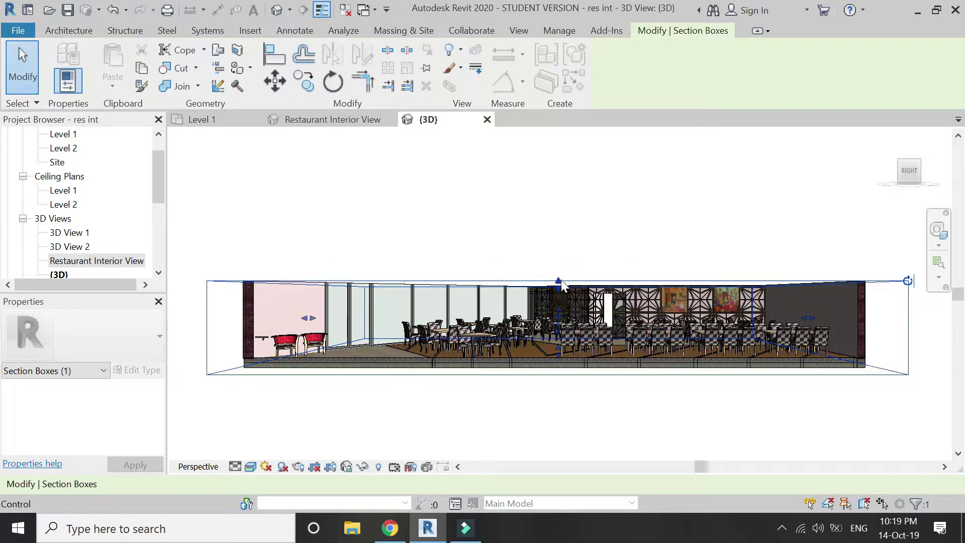
Raise the section box top to bring back the ceiling and its hanging canopy.
left_click_drag(561, 280, 559, 225)
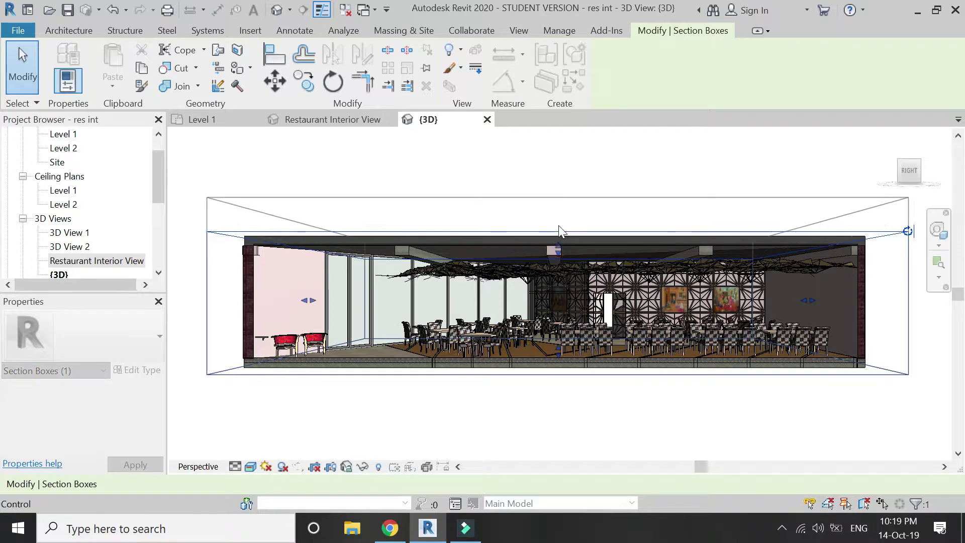
scroll(542, 275, "up", 2)
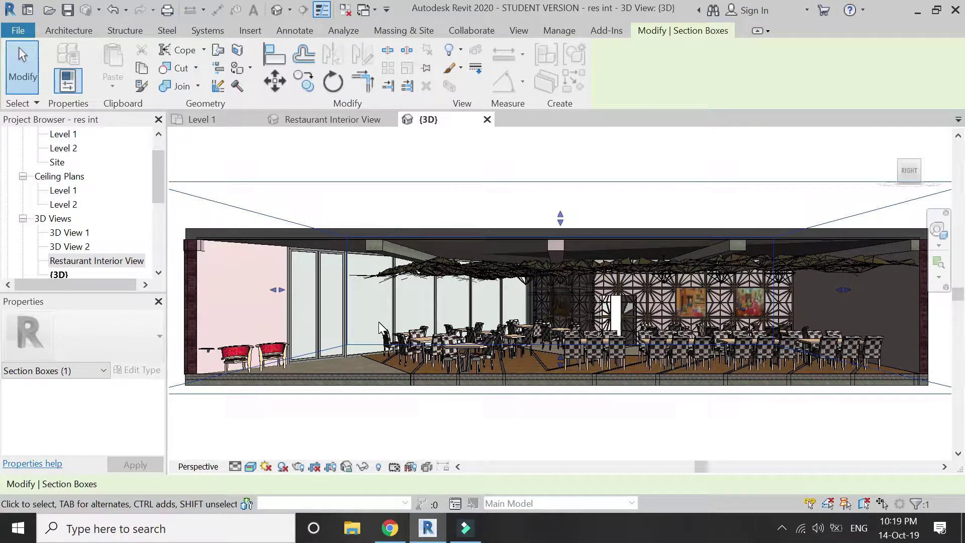
scroll(419, 301, "up", 2)
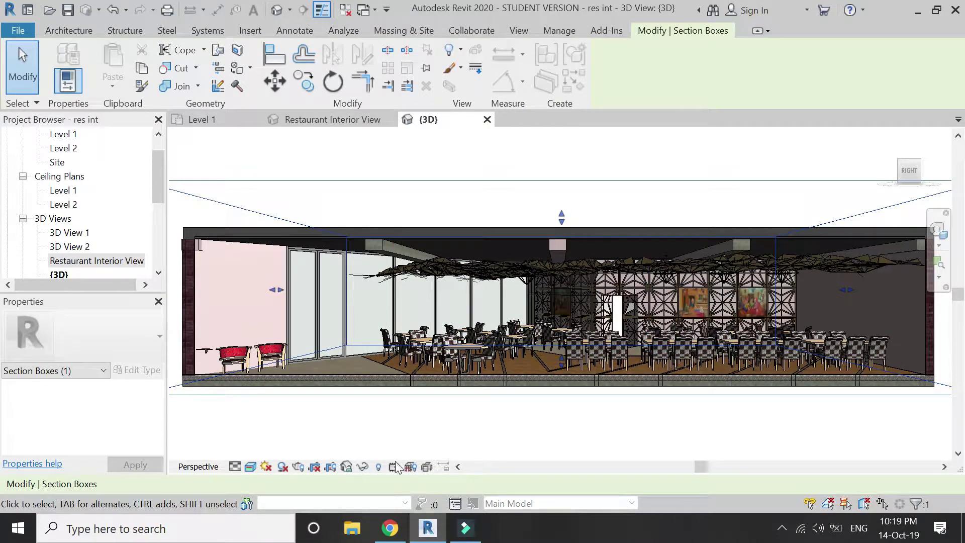
left_click(347, 467)
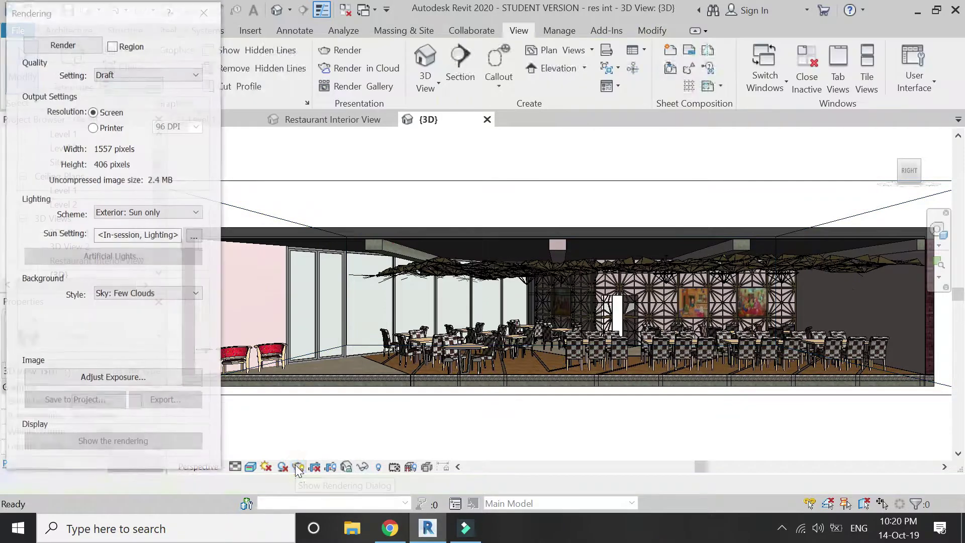
Render a Draft, 150 DPI image with Exterior: Sun only lighting, then close the render.
left_click(195, 212)
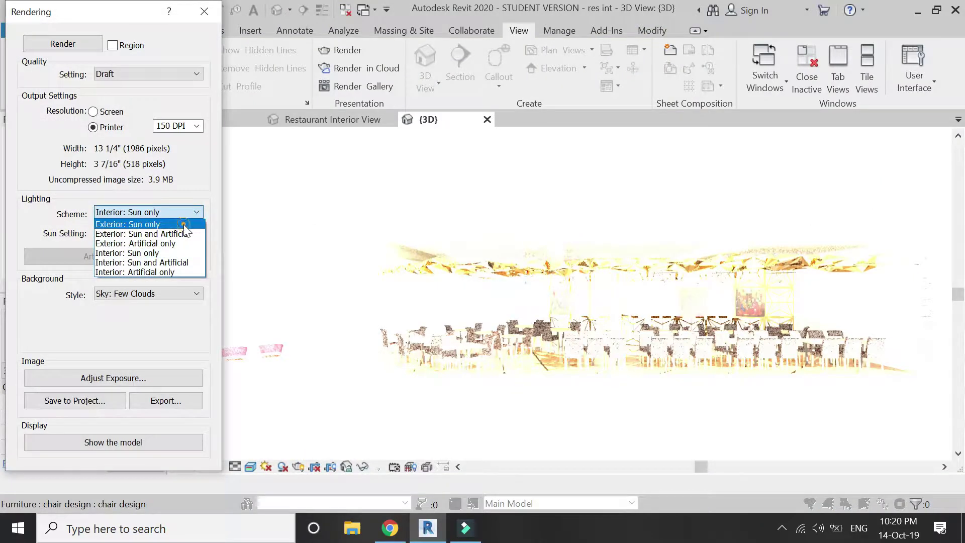
left_click(183, 224)
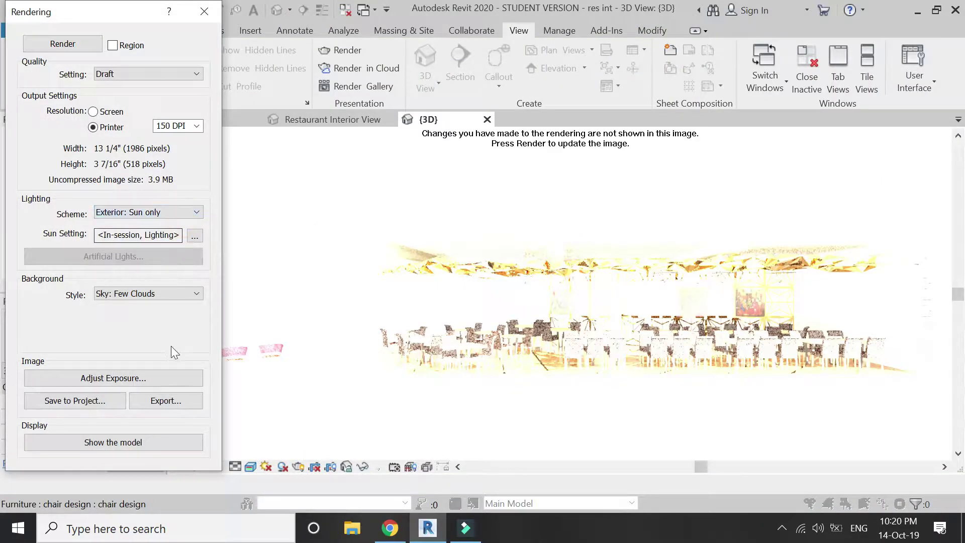
left_click(45, 45)
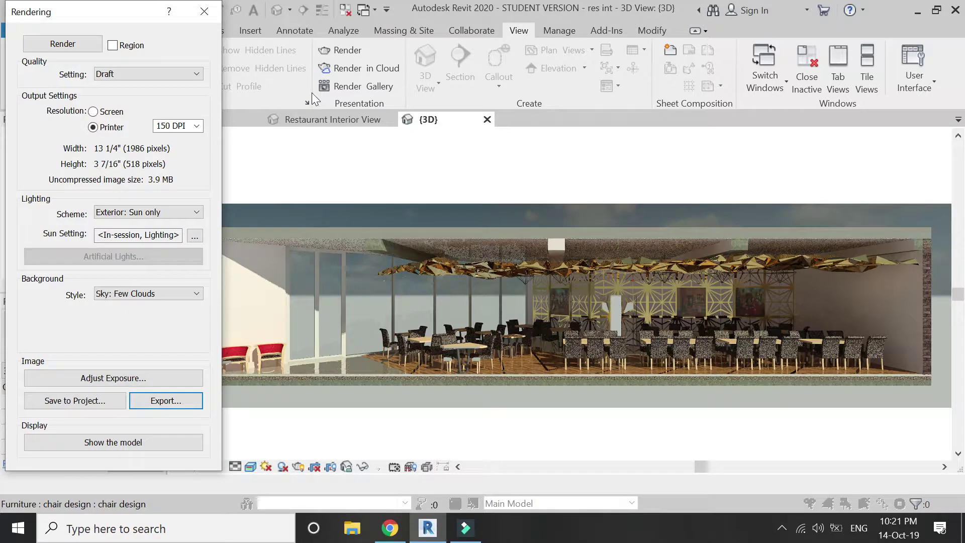
key("Escape")
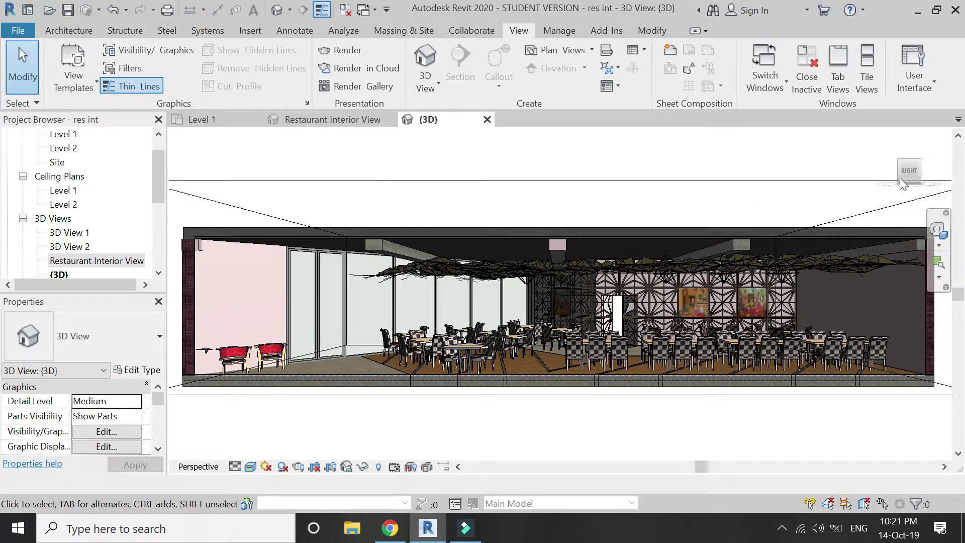
From the top-front-right ViewCube corner, lower the section box top to cut away the ceiling.
left_click(900, 168)
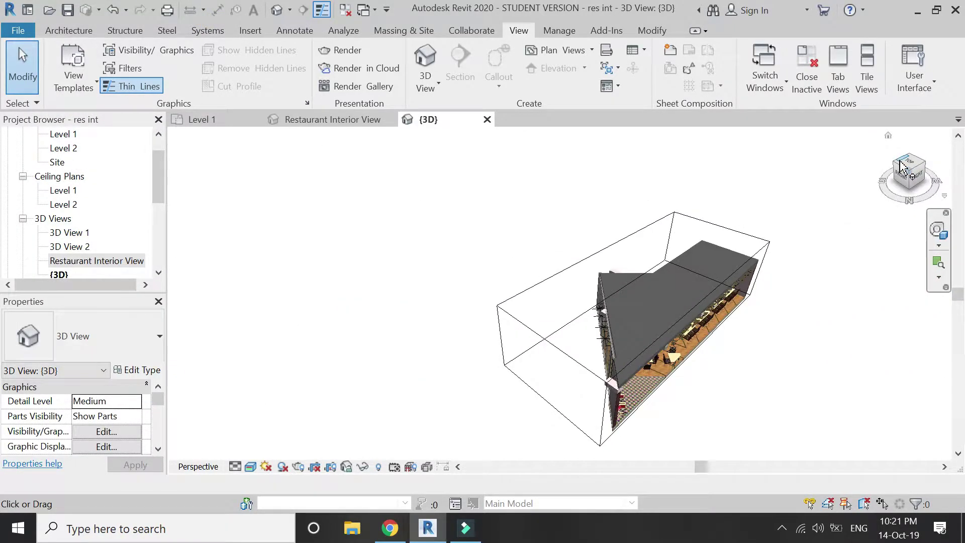
left_click(699, 213)
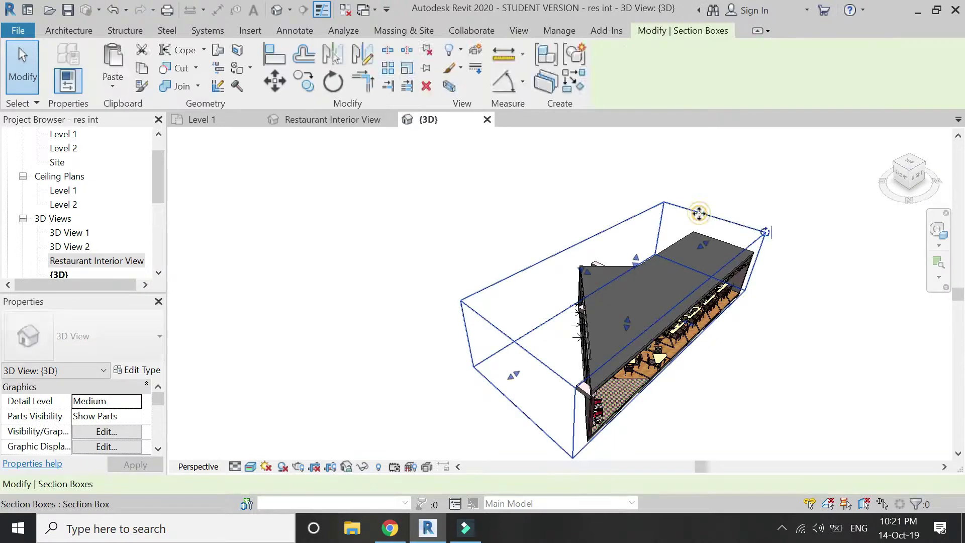
left_click_drag(636, 259, 637, 285)
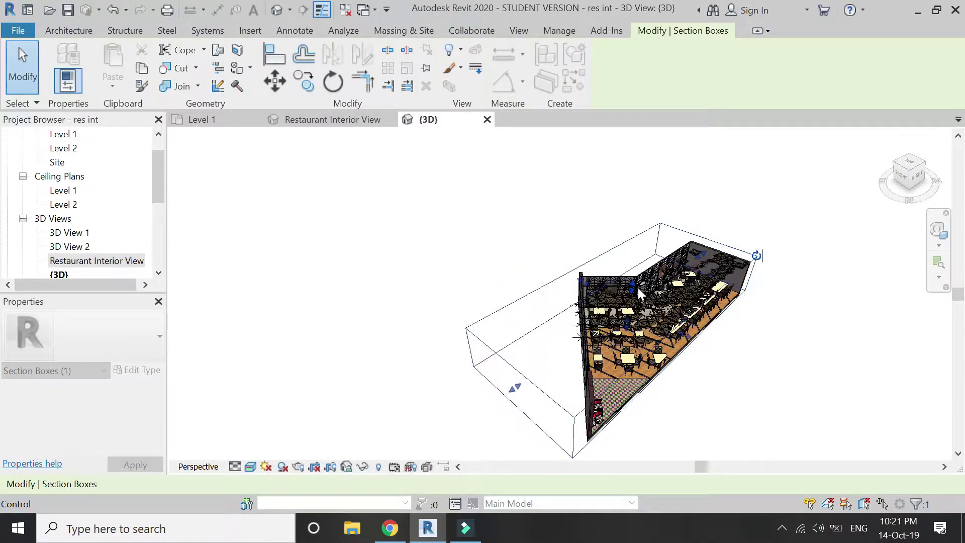
scroll(749, 365, "up", 1)
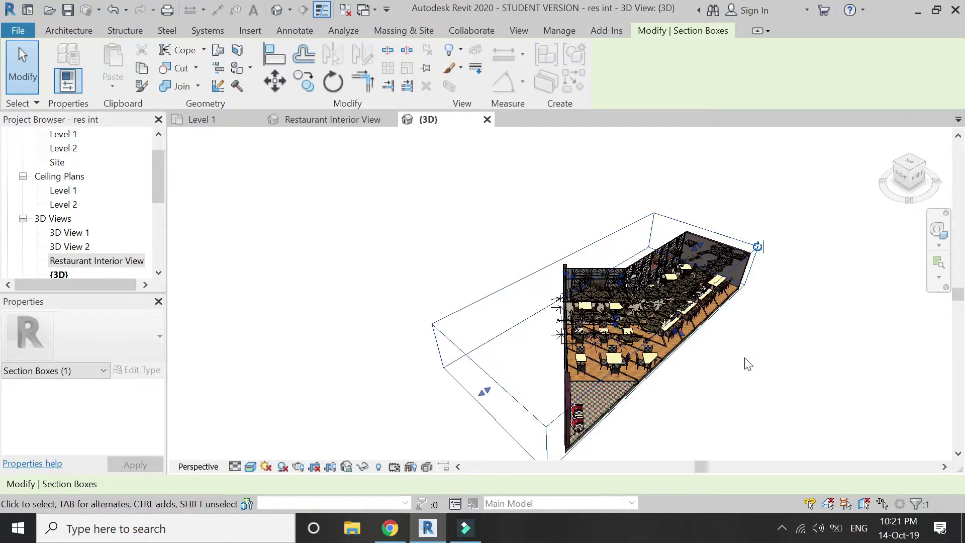
scroll(749, 335, "up", 2)
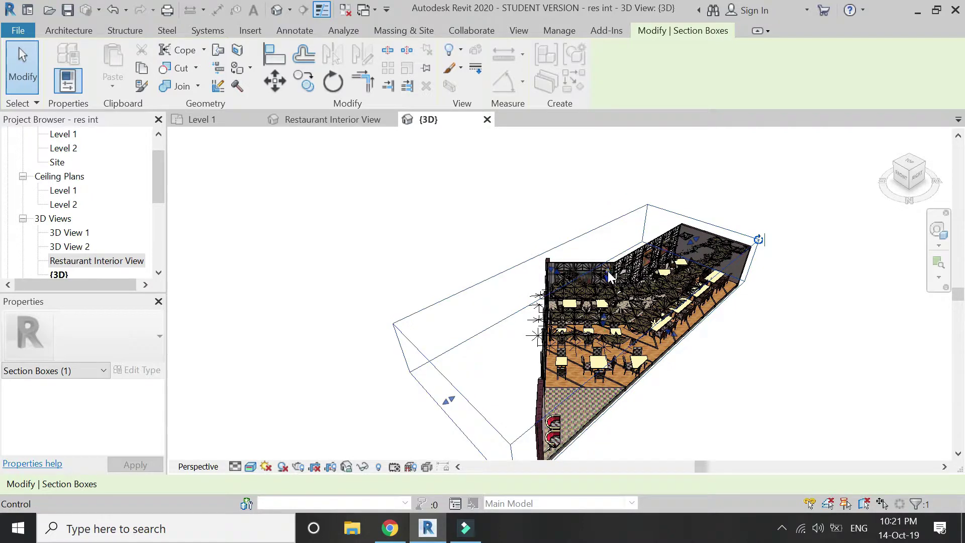
left_click_drag(608, 274, 610, 285)
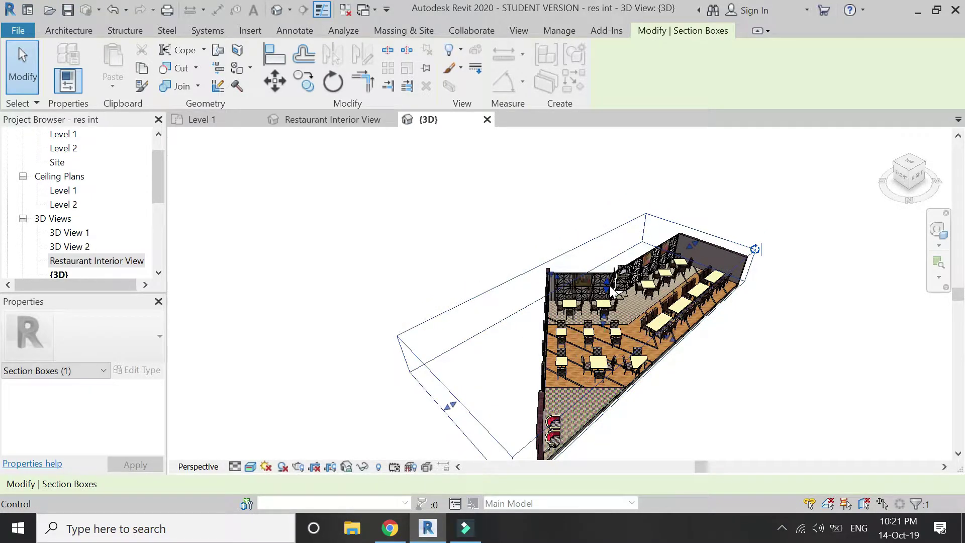
left_click(759, 361)
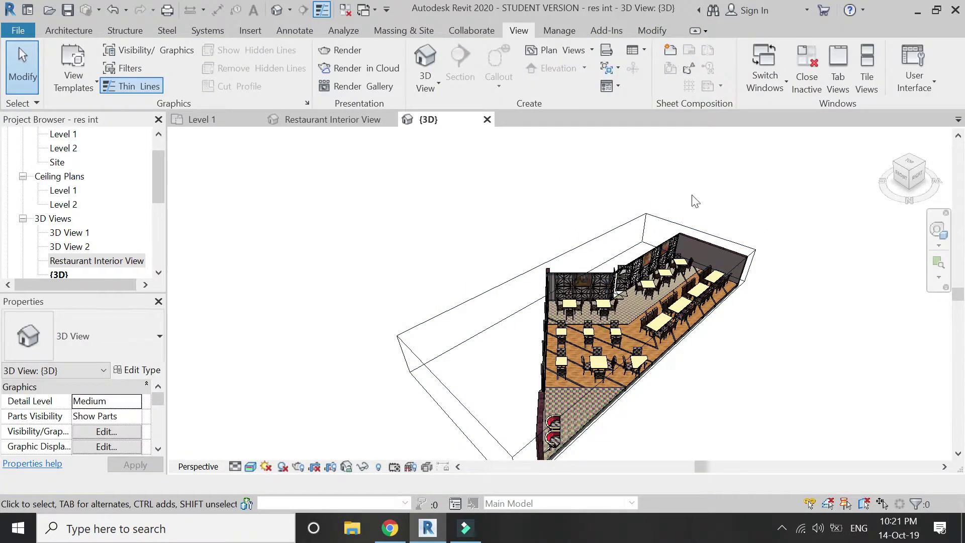
Set the view's Projection Mode back to Orthographic and apply it.
scroll(572, 376, "up", 2)
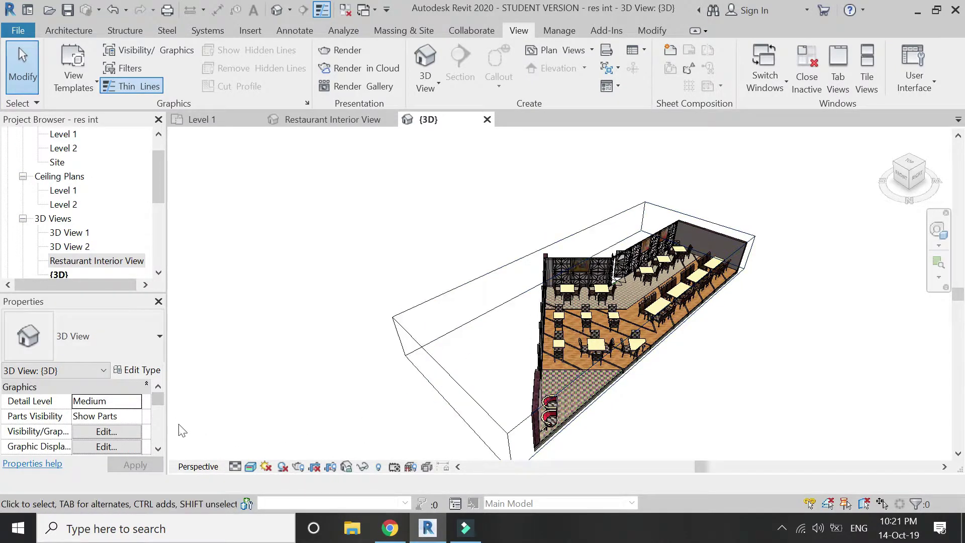
scroll(98, 425, "down", 5)
scroll(99, 430, "down", 3)
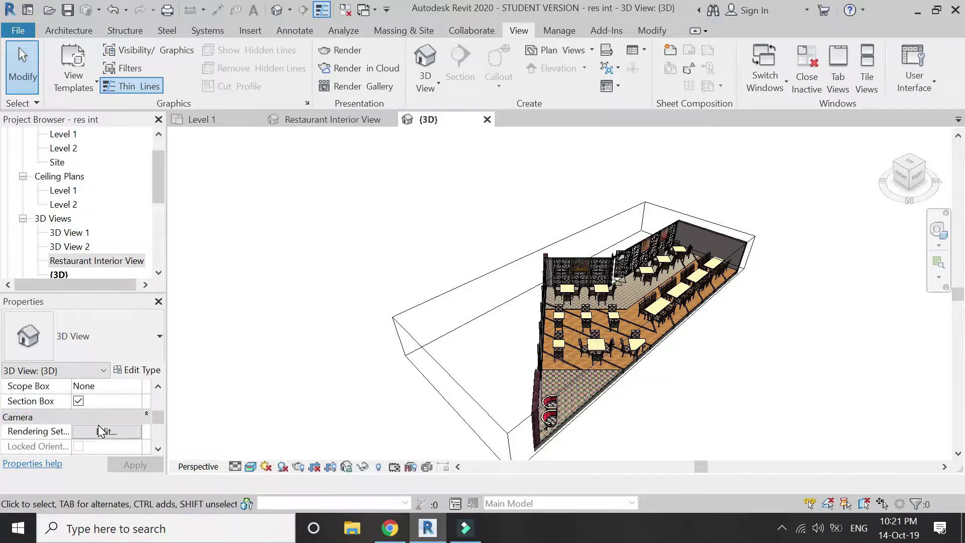
left_click(119, 436)
left_click(137, 431)
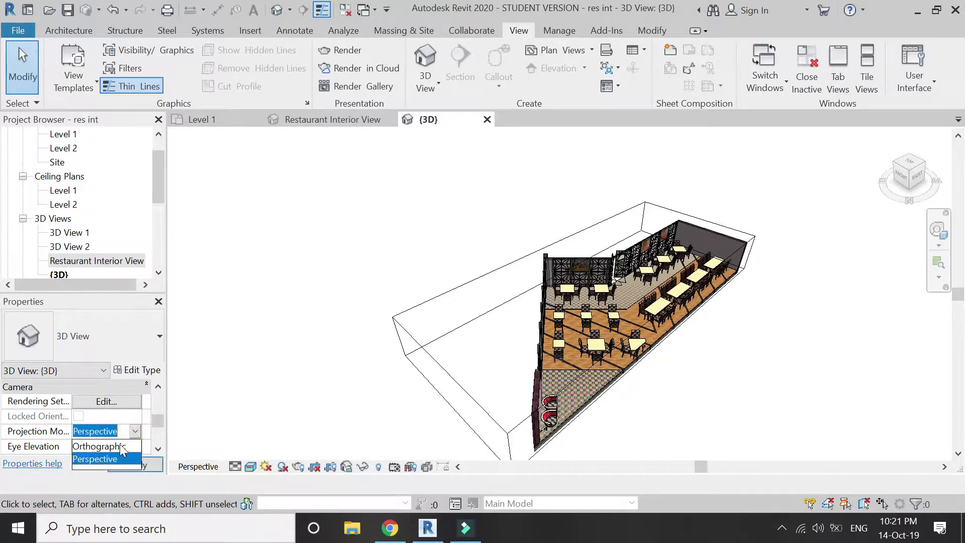
left_click(103, 444)
left_click(130, 466)
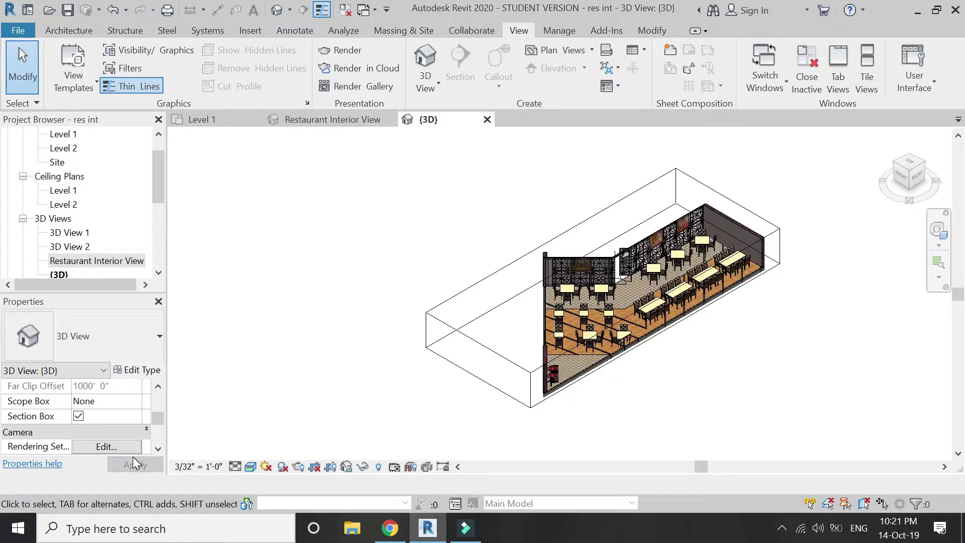
scroll(703, 226, "up", 4)
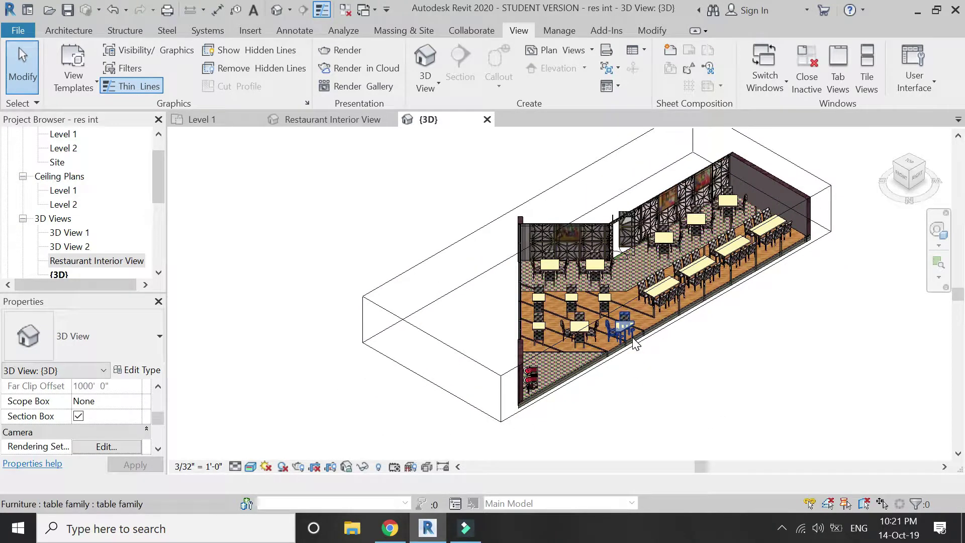
Pan the model up, turn on shadows, and show the Rendering dialog.
middle_click_drag(724, 225, 719, 200)
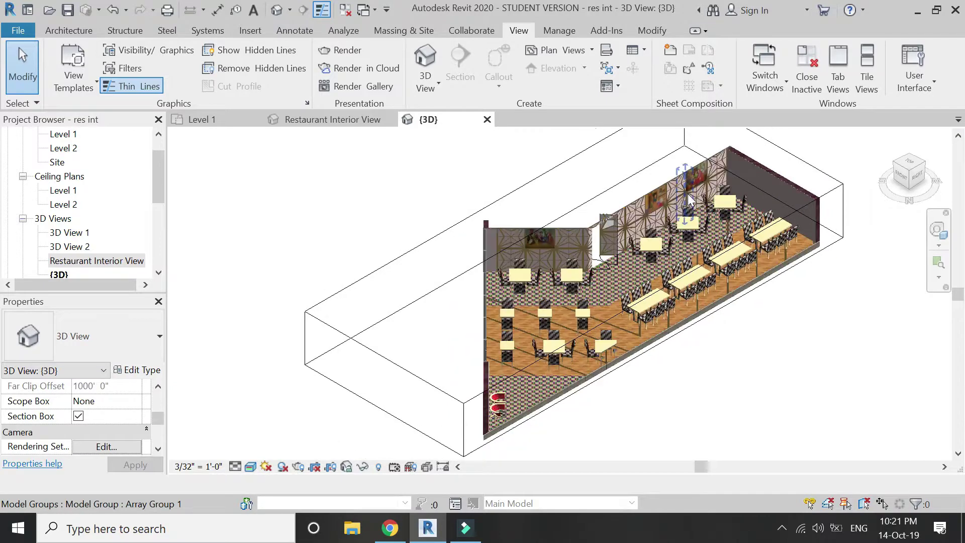
left_click(284, 464)
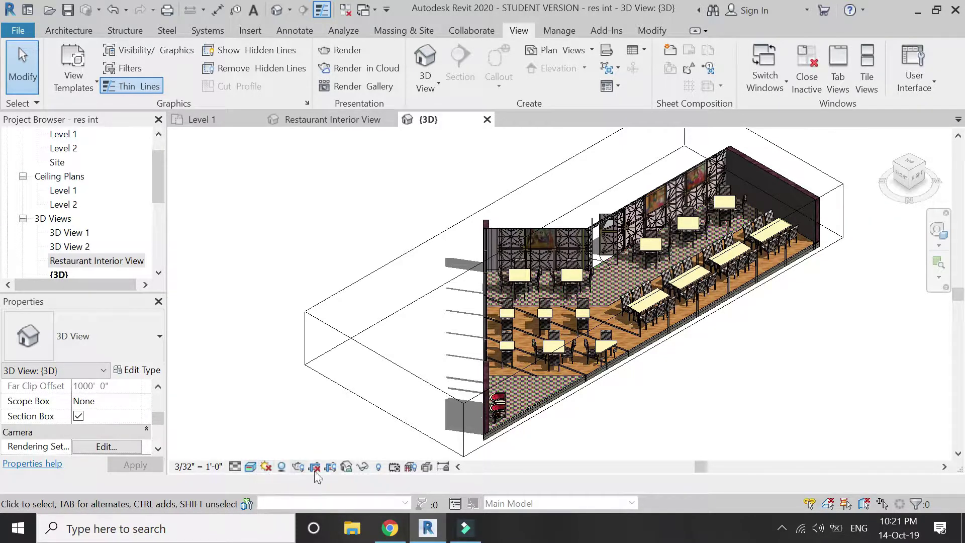
left_click(299, 466)
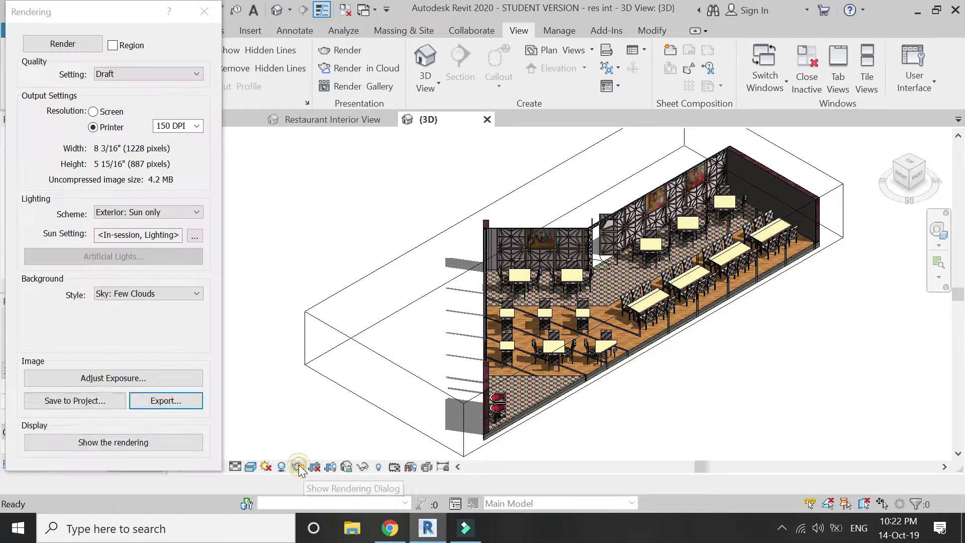
Render the draft cut-away image of the seating area, then close it and select the section box.
left_click(73, 48)
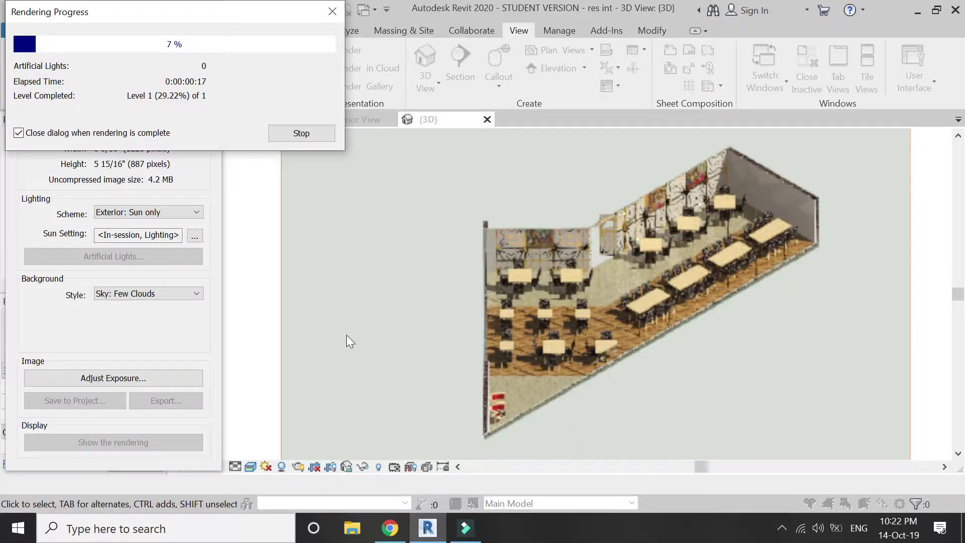
key("Escape")
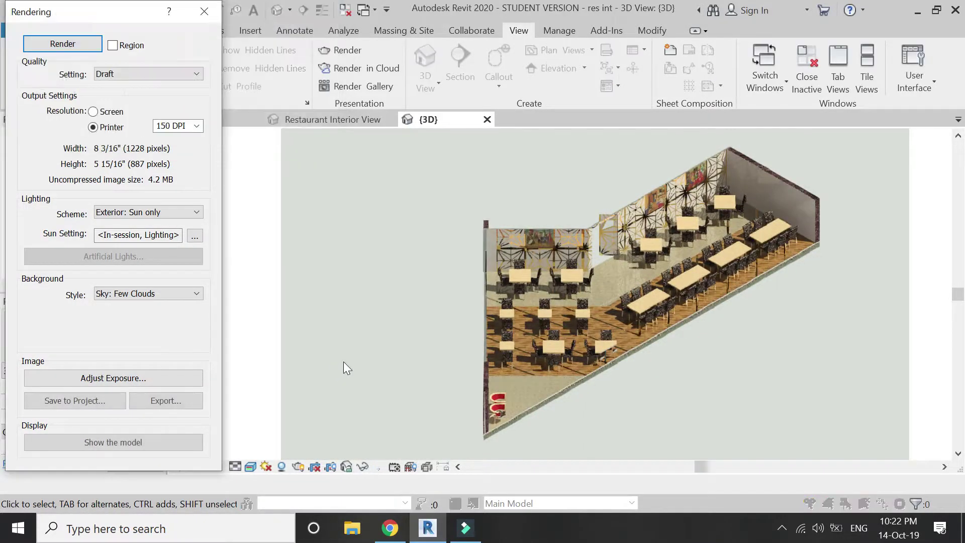
key("Escape")
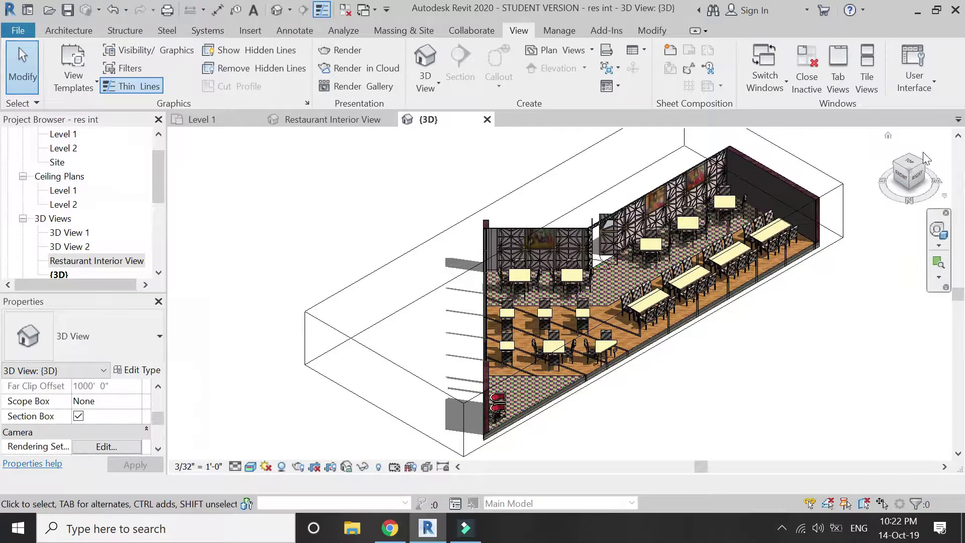
left_click(549, 173)
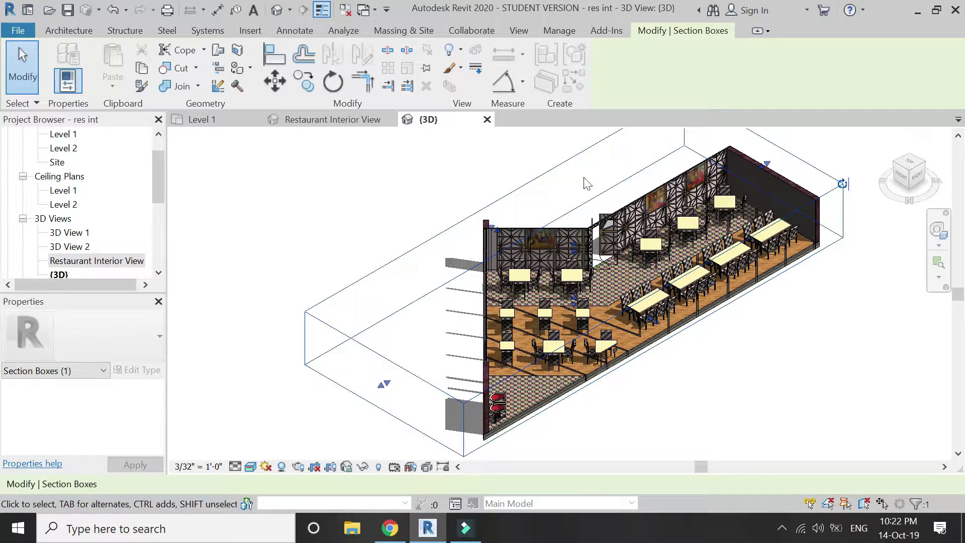
From the TOP view, drag the section box's right handle outward to include the side booths.
left_click(475, 163)
left_click(906, 164)
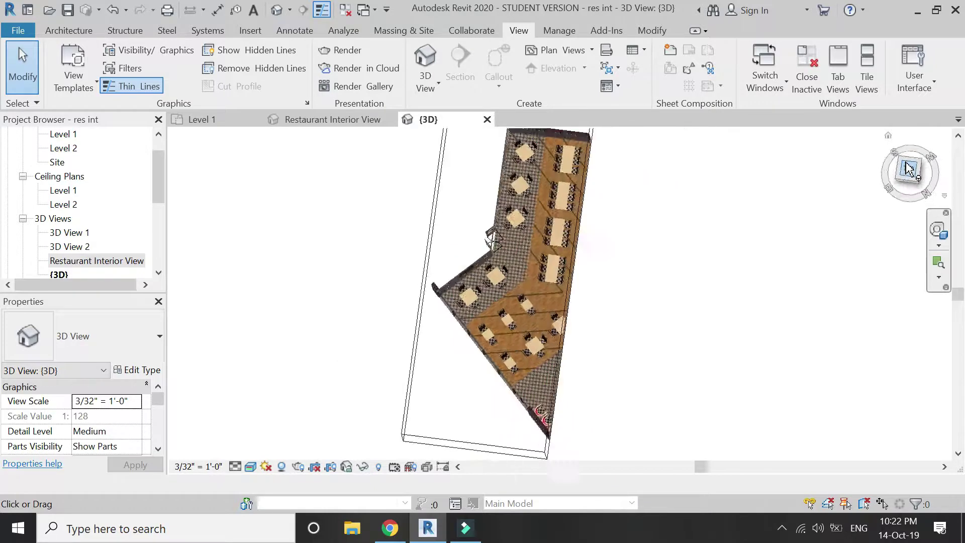
left_click(607, 141)
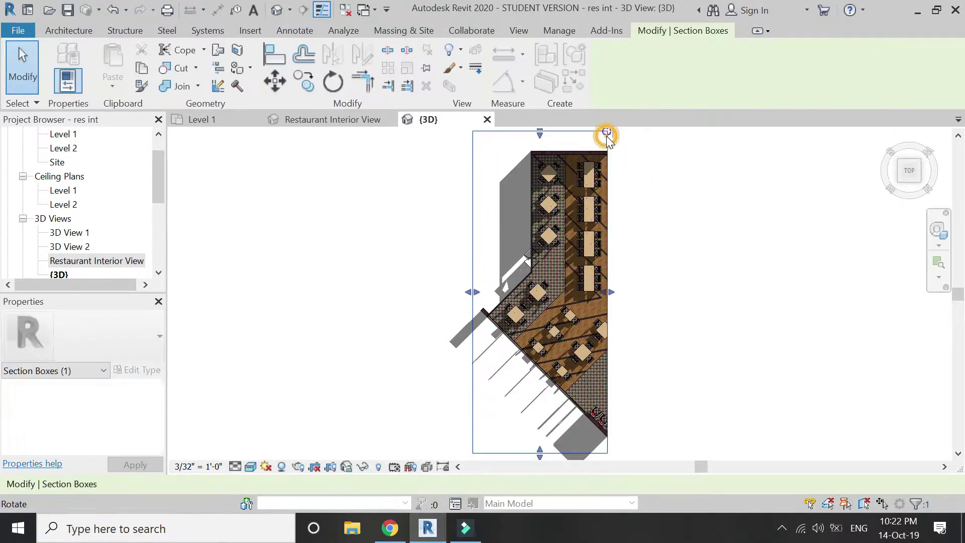
left_click_drag(612, 294, 653, 299)
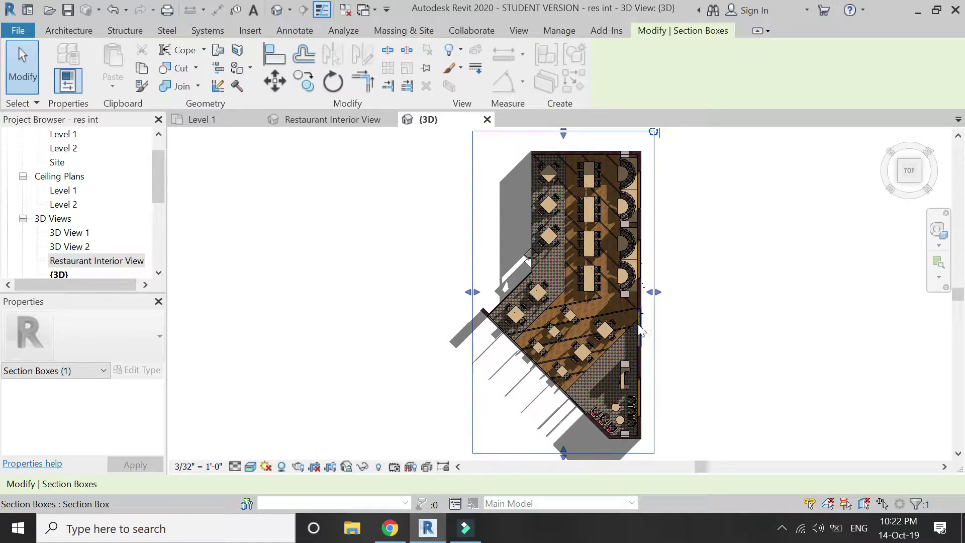
left_click(365, 445)
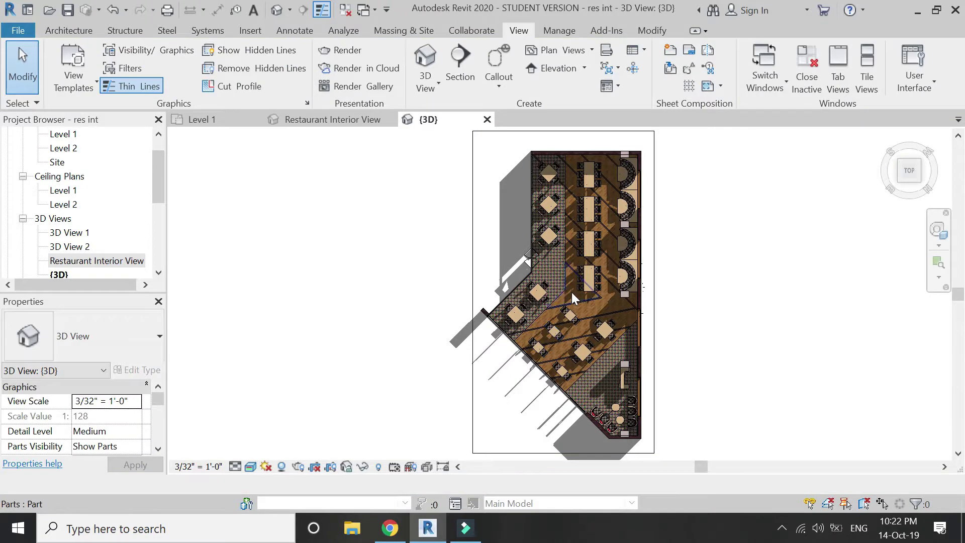
Switch the {3D} view's Camera Projection Mode to Perspective and apply it.
scroll(571, 291, "up", 5)
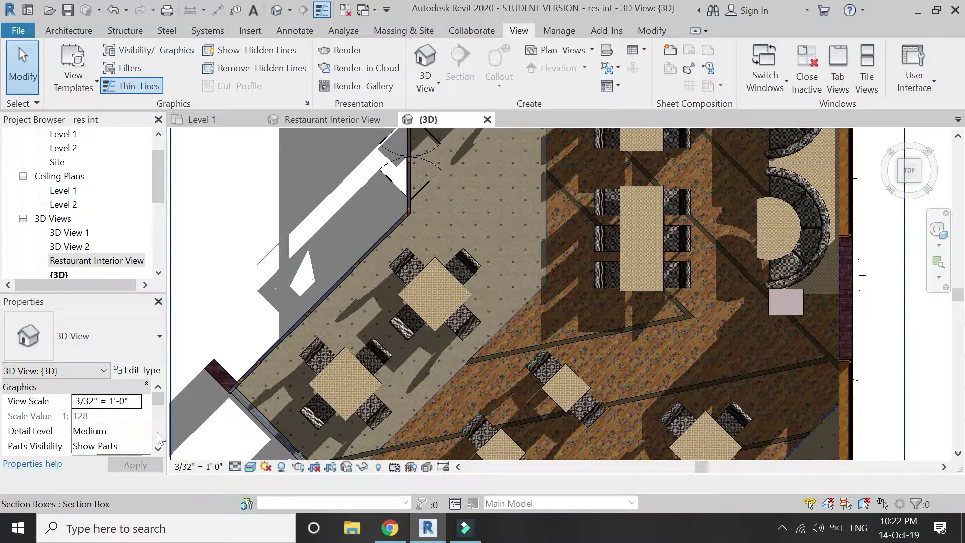
scroll(114, 443, "down", 5)
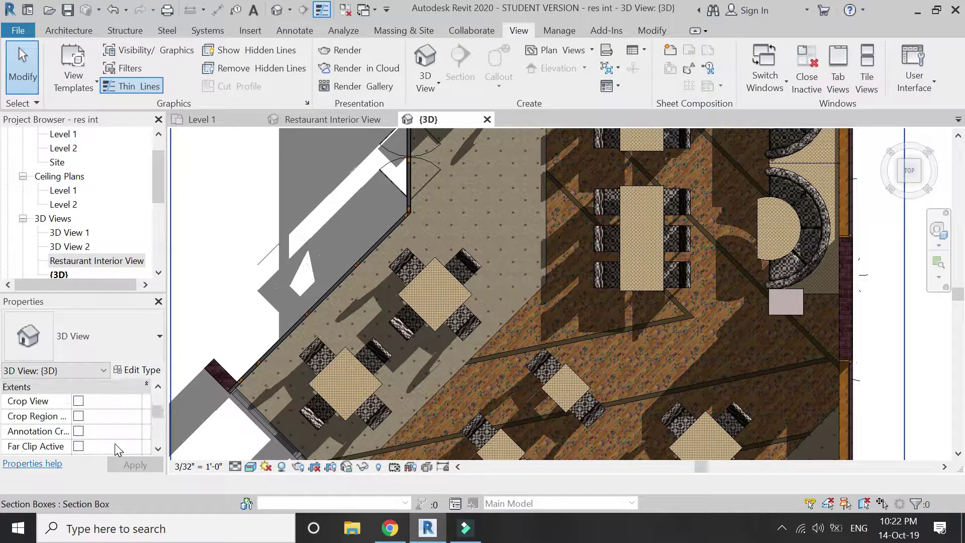
scroll(115, 443, "down", 3)
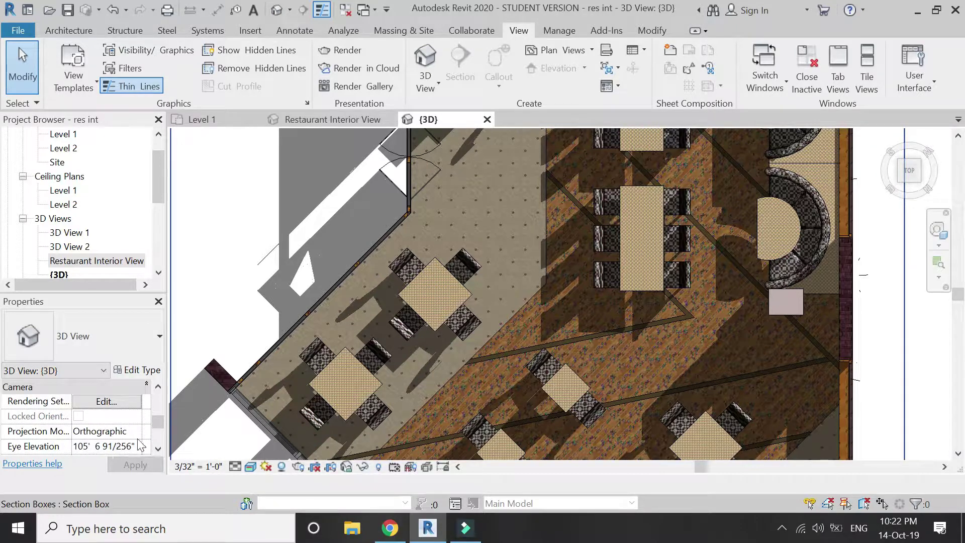
left_click(134, 431)
left_click(98, 459)
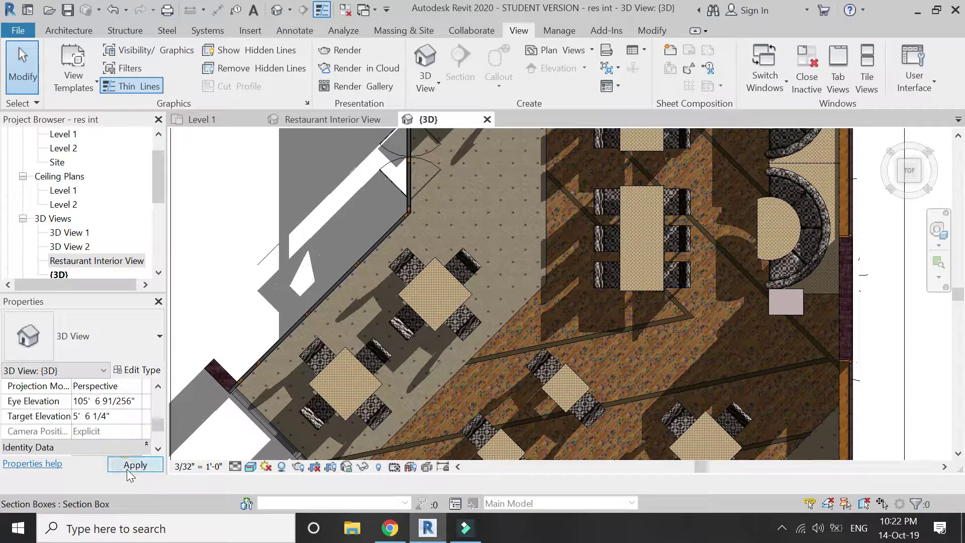
left_click(126, 468)
Zoom out and look straight down on the restaurant from the top.
scroll(397, 307, "down", 5)
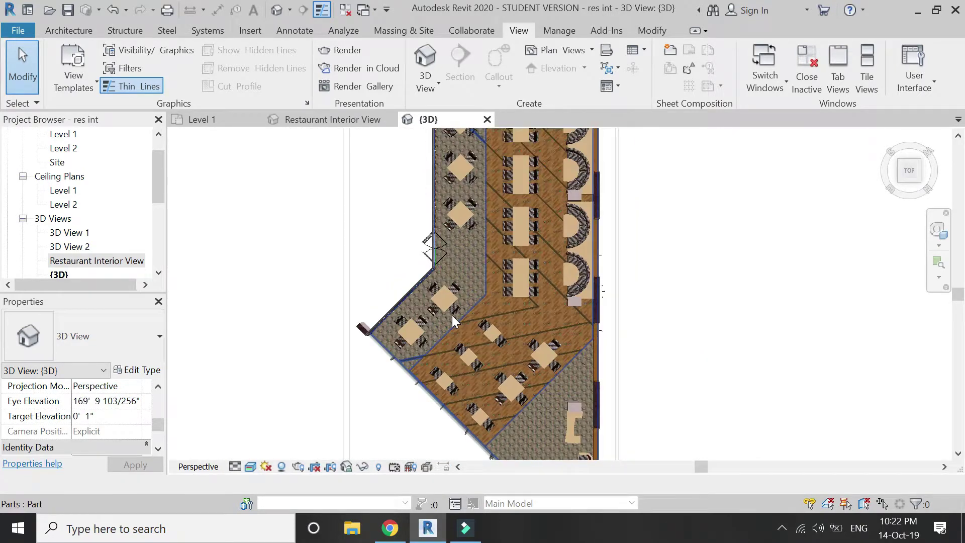
scroll(451, 315, "down", 6)
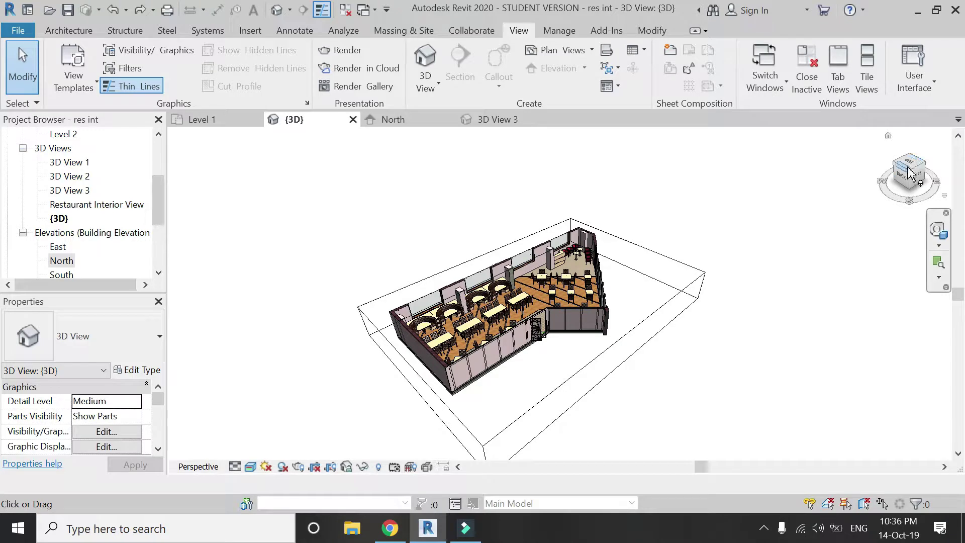
left_click(908, 169)
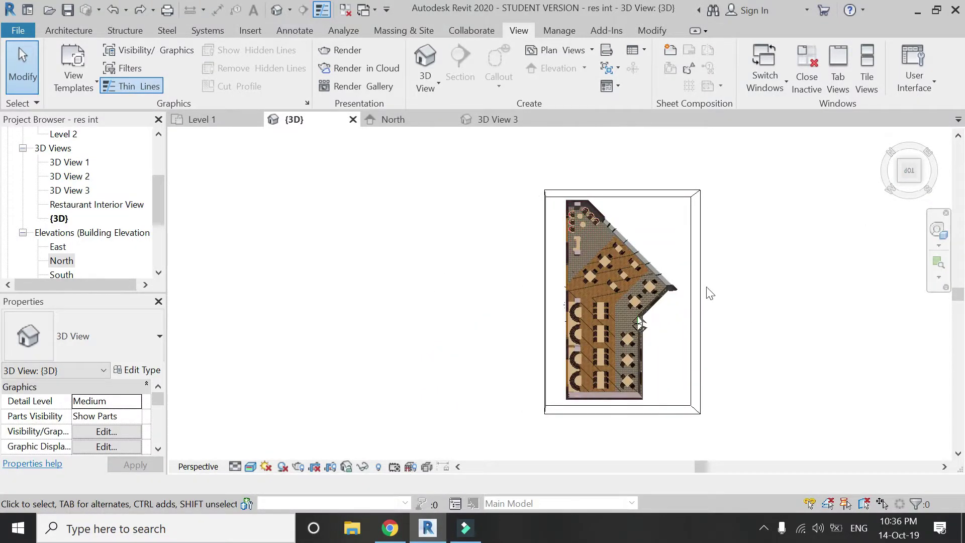
Select the section box, try rotating it with its grip, then undo the rotation and reselect it.
left_click(700, 281)
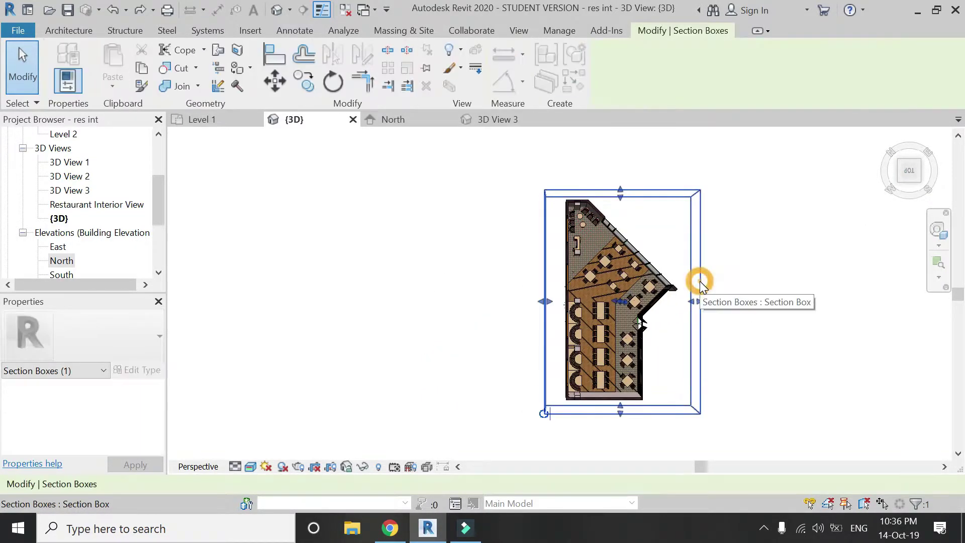
left_click(544, 414)
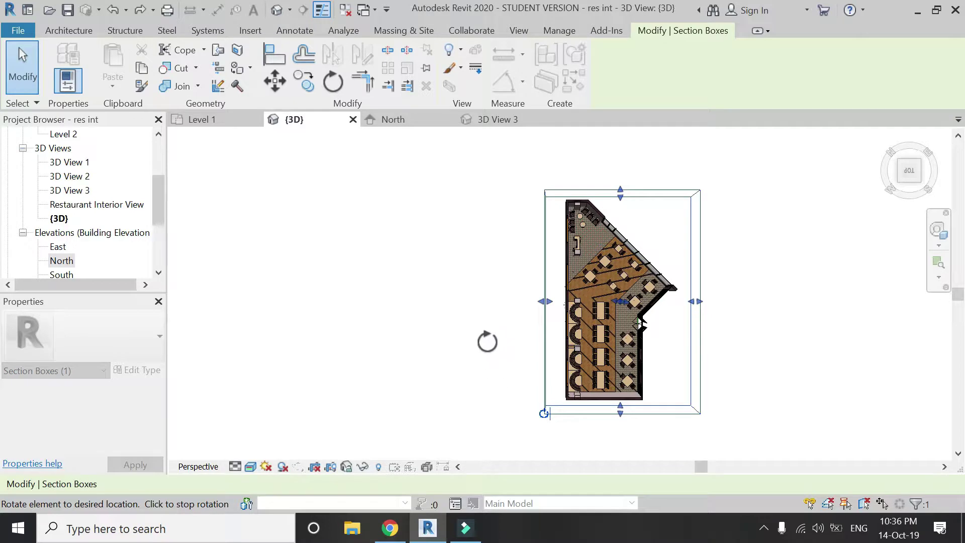
left_click(547, 193)
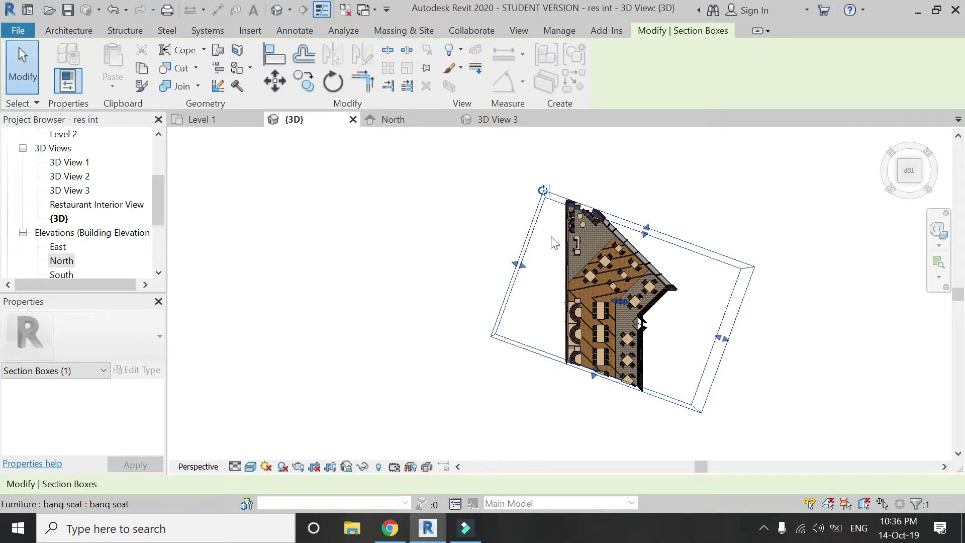
left_click(544, 192)
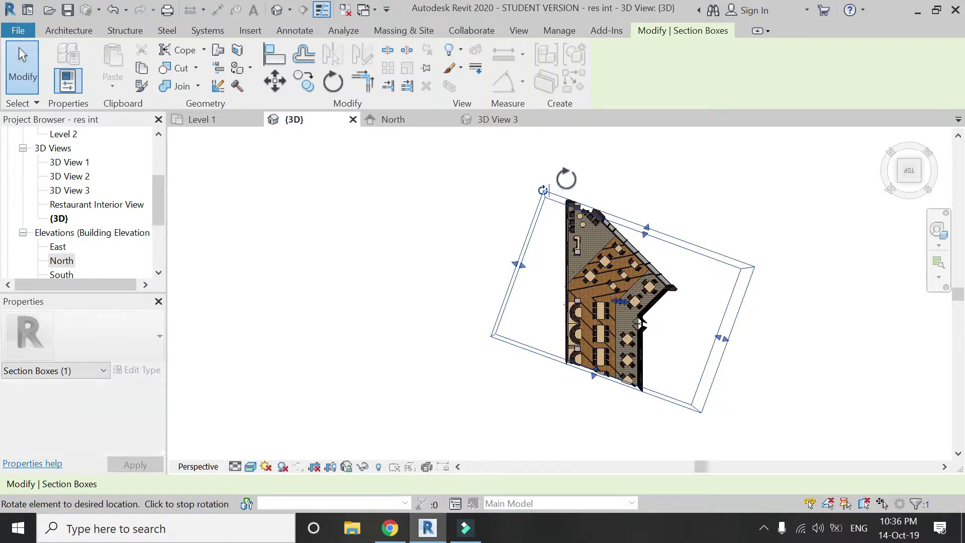
left_click_drag(575, 185, 573, 184)
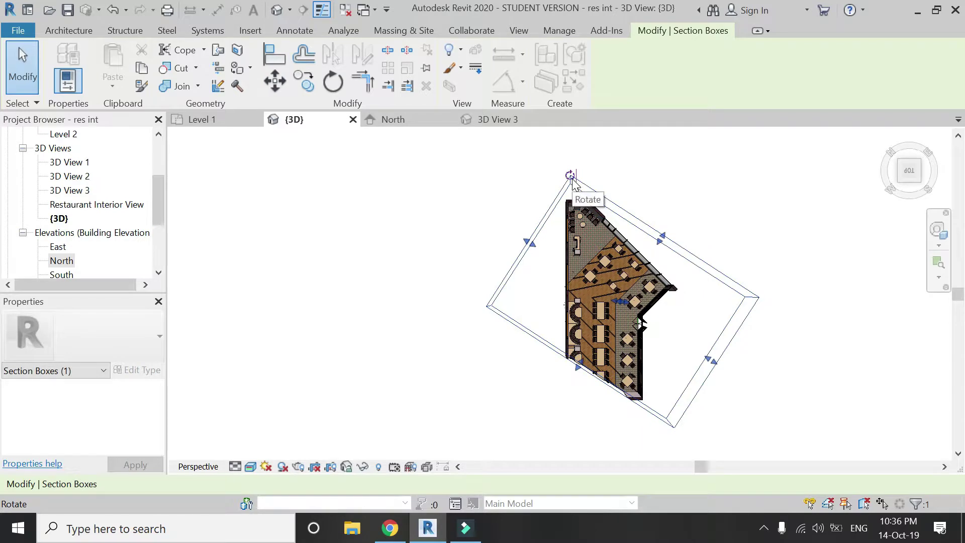
left_click(572, 177)
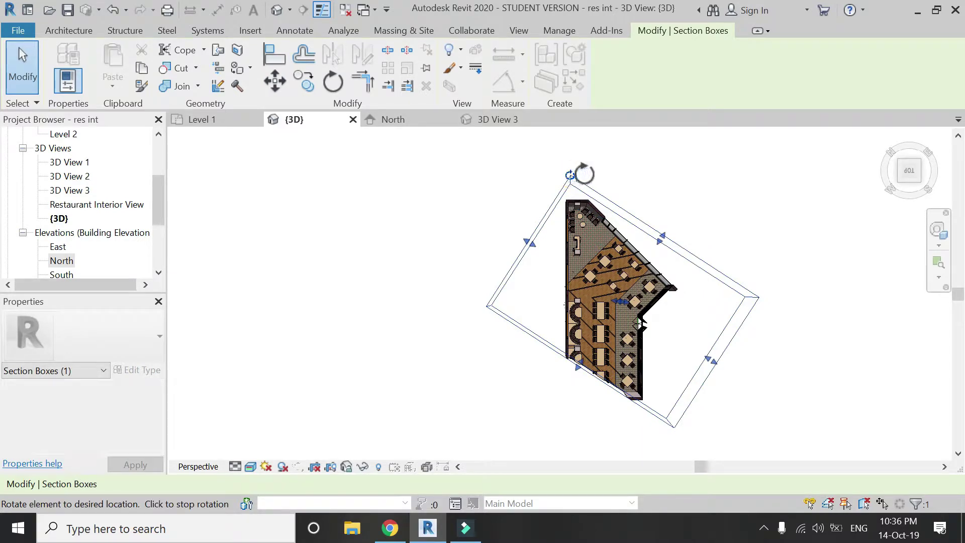
key("ctrl+z")
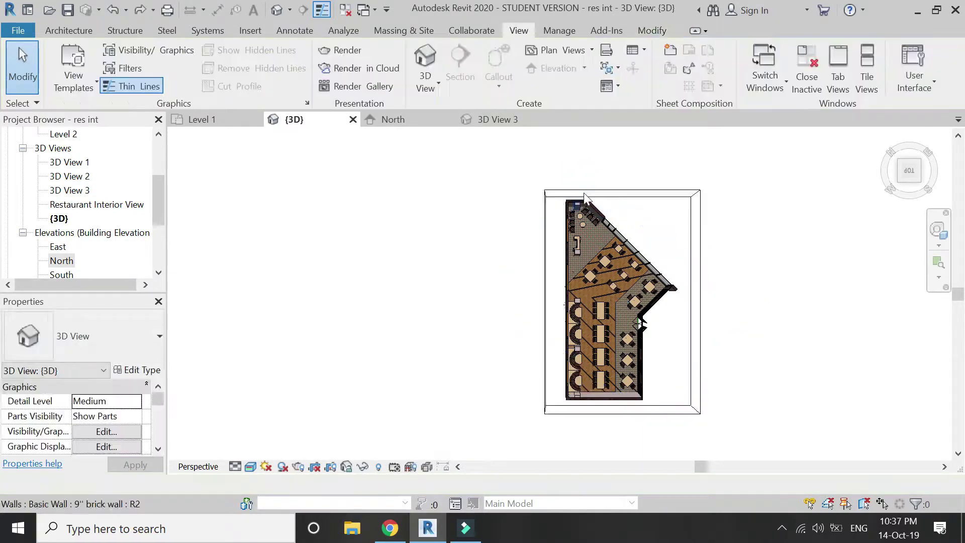
left_click(662, 192)
Rotate the section box 45° about the plan's left-edge midpoint and pull its upper-left face outward.
left_click(333, 81)
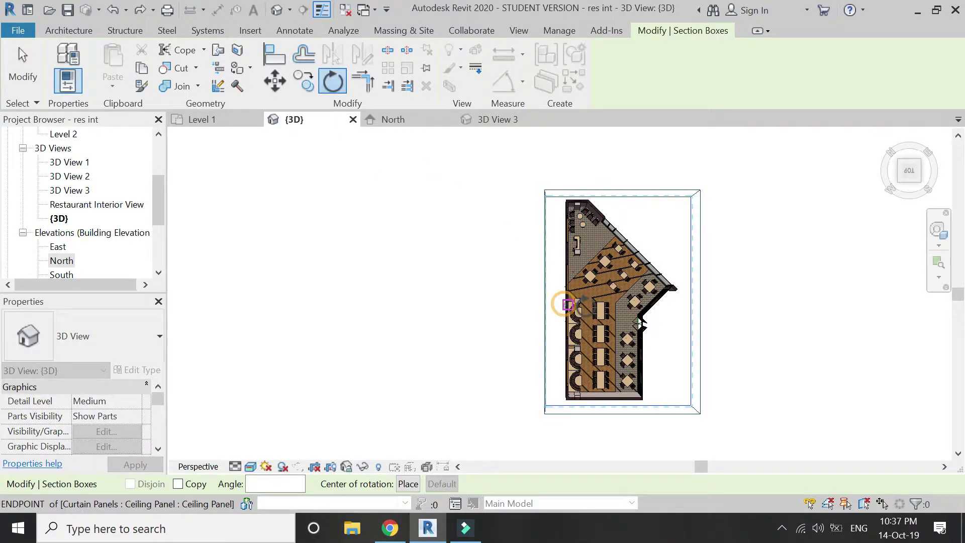
left_click_drag(578, 314, 614, 311)
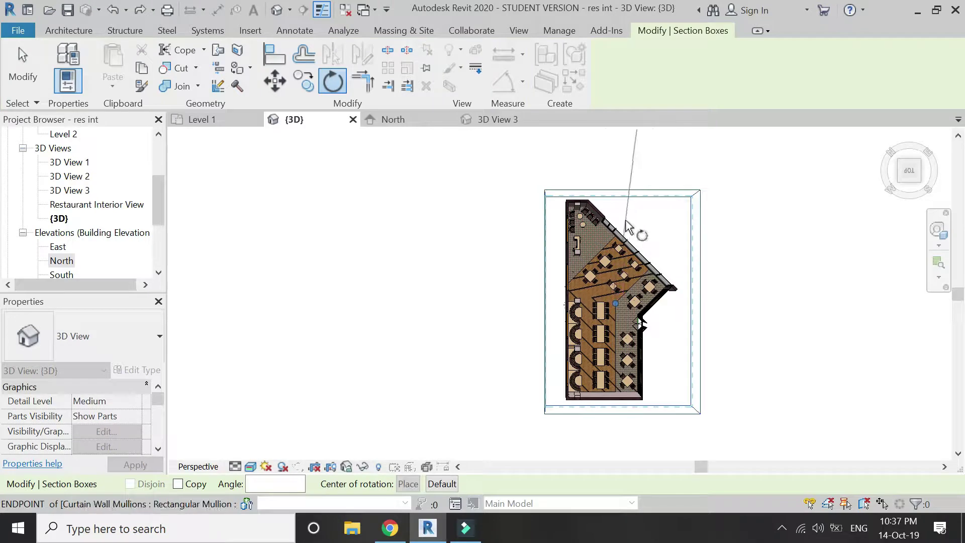
left_click(616, 171)
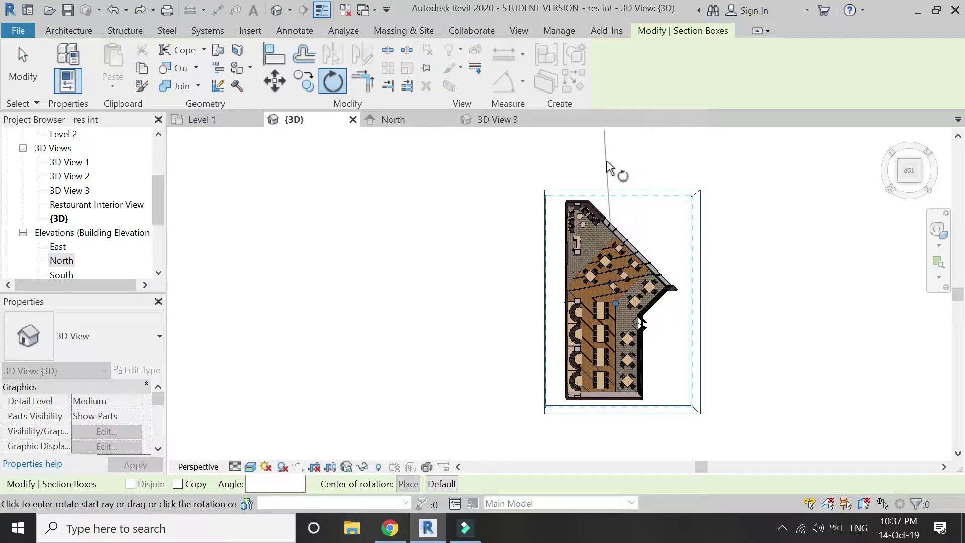
left_click(705, 215)
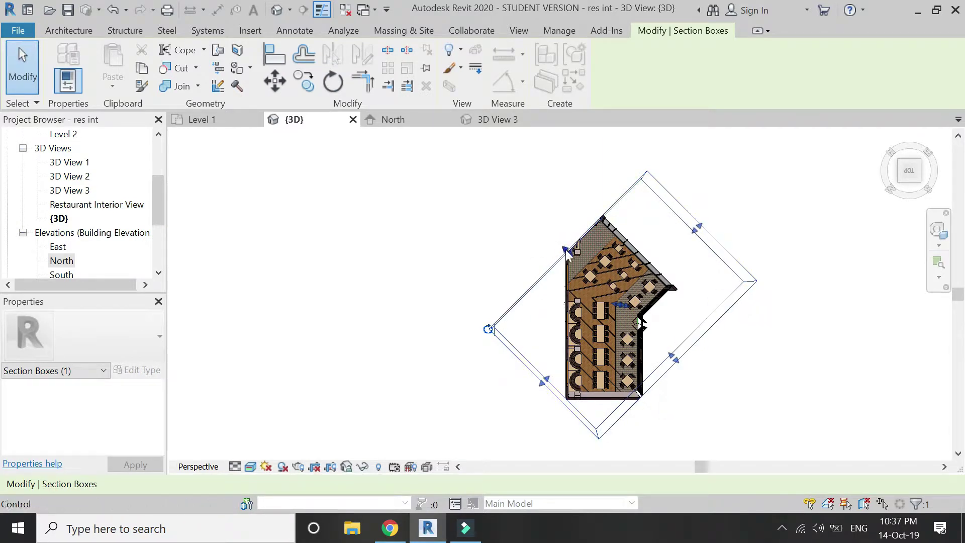
left_click_drag(567, 250, 543, 222)
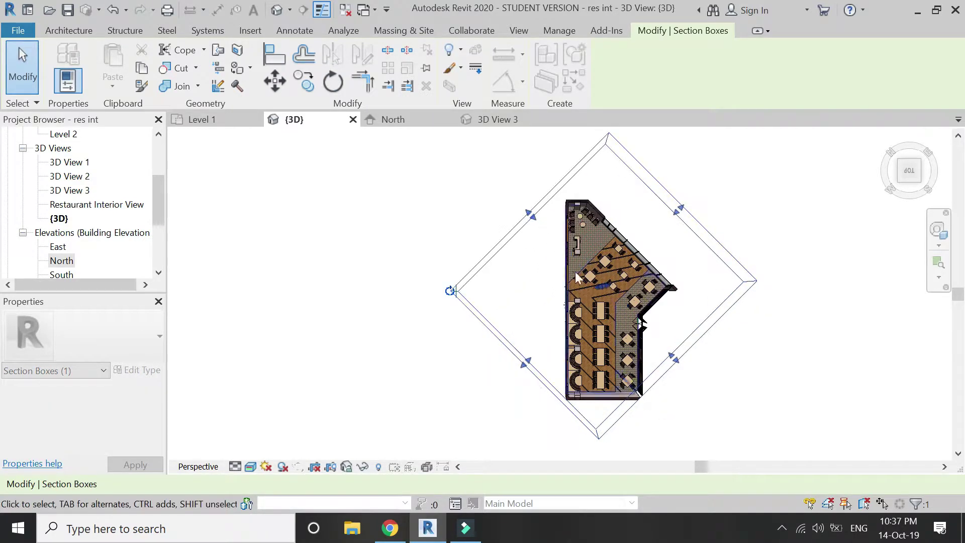
Drag the section box's lower-right face outward and its upper-right face inward.
left_click_drag(673, 358, 697, 380)
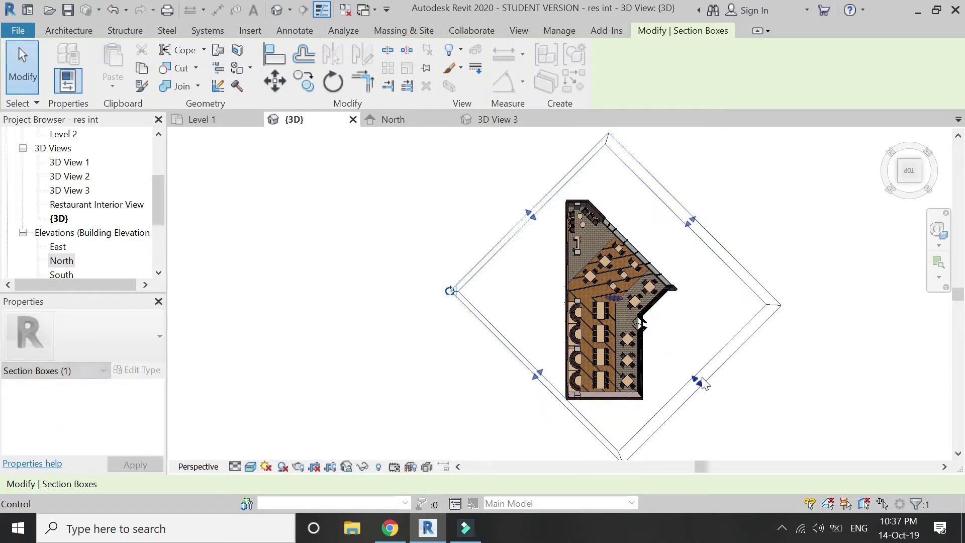
left_click_drag(687, 226, 643, 268)
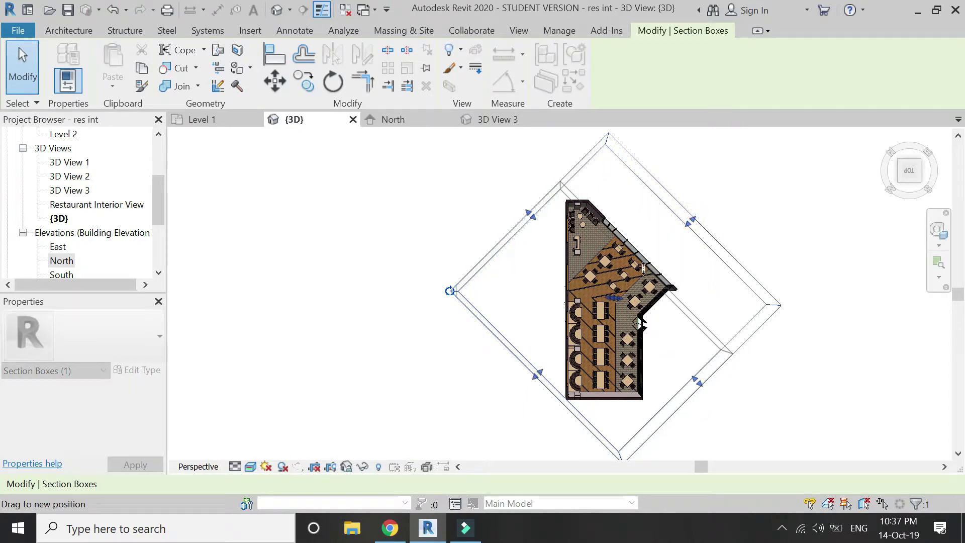
left_click_drag(739, 340, 740, 338)
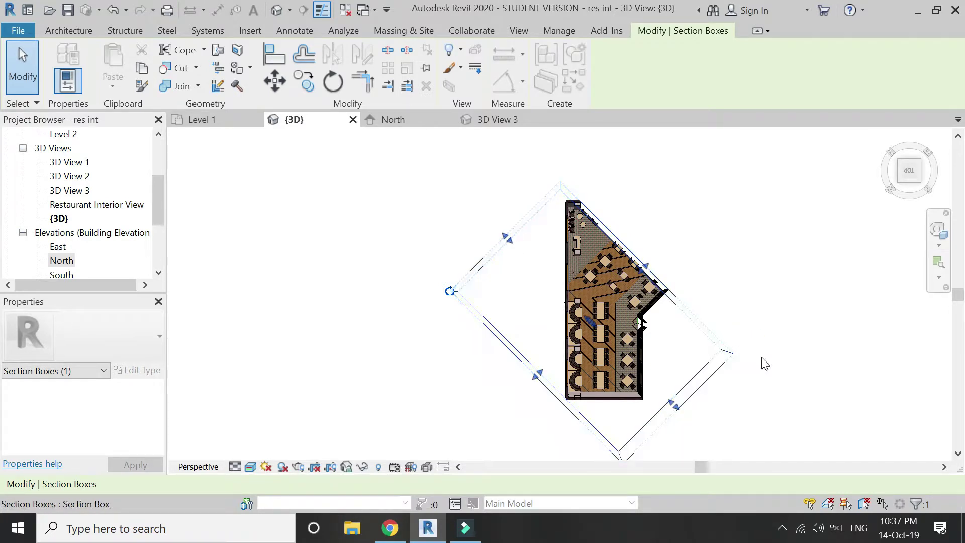
left_click_drag(924, 181, 920, 186)
Orbit the model through several top corners of the ViewCube, then return to the top view.
left_click(919, 185)
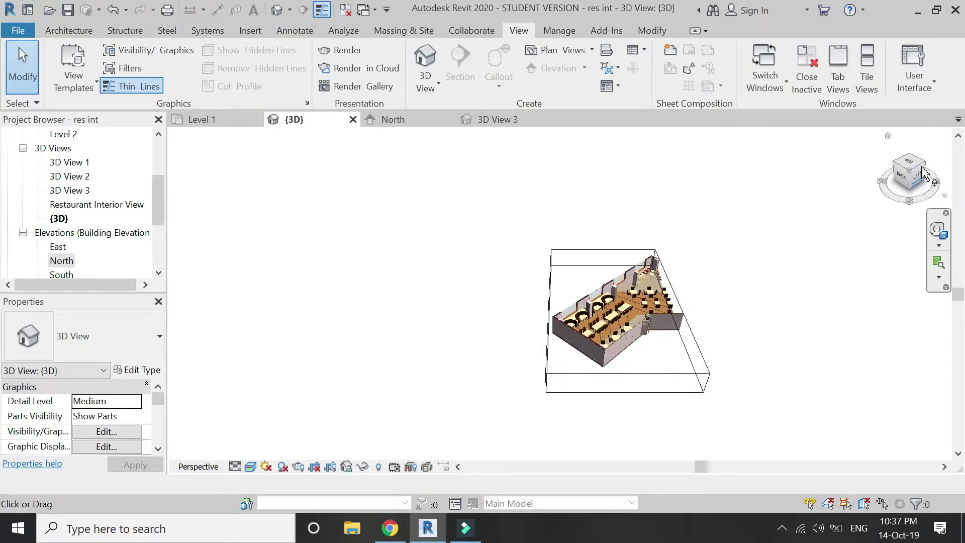
left_click(911, 171)
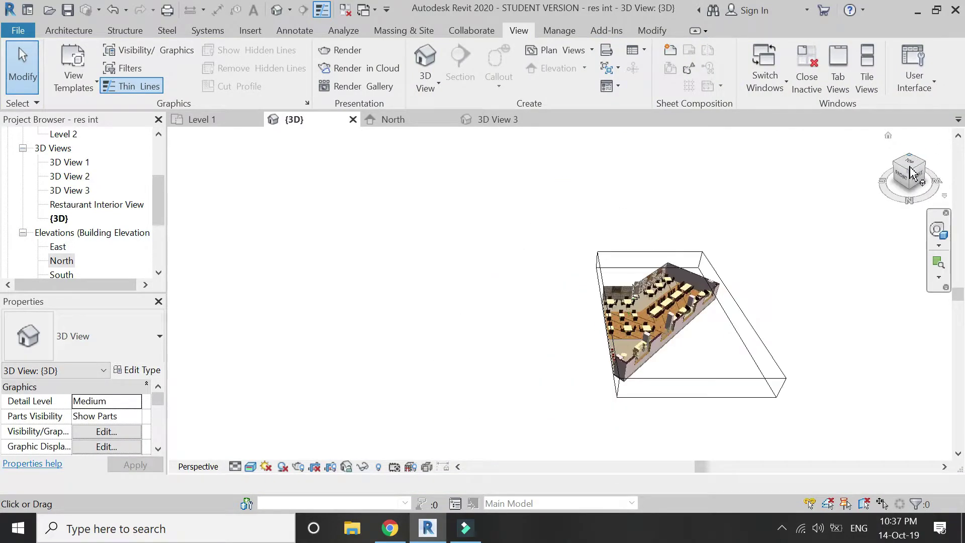
left_click(899, 168)
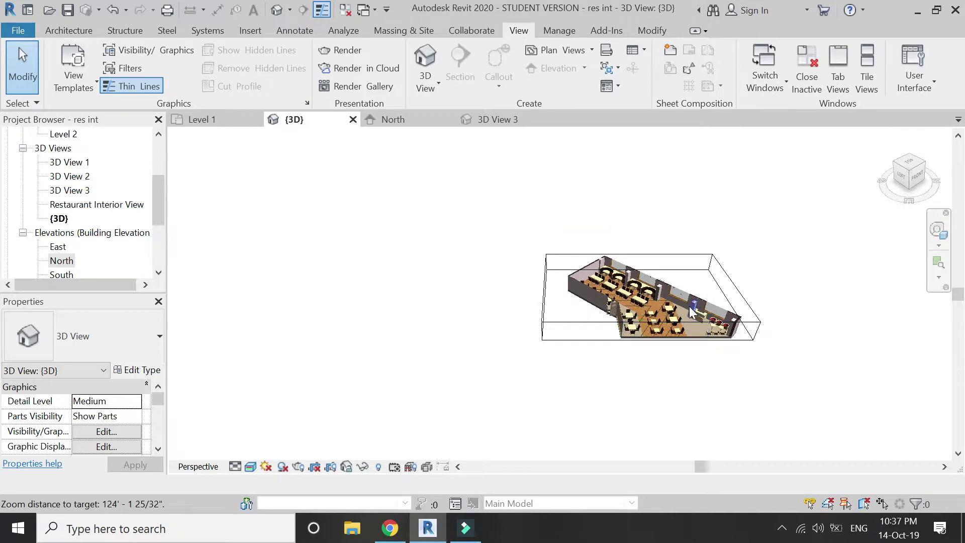
scroll(691, 312, "up", 5)
left_click(689, 259)
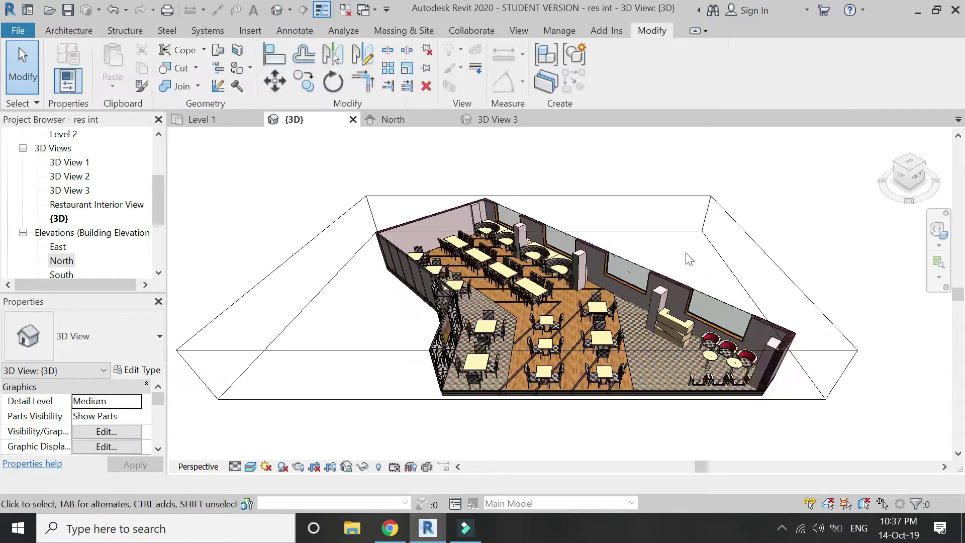
left_click(910, 166)
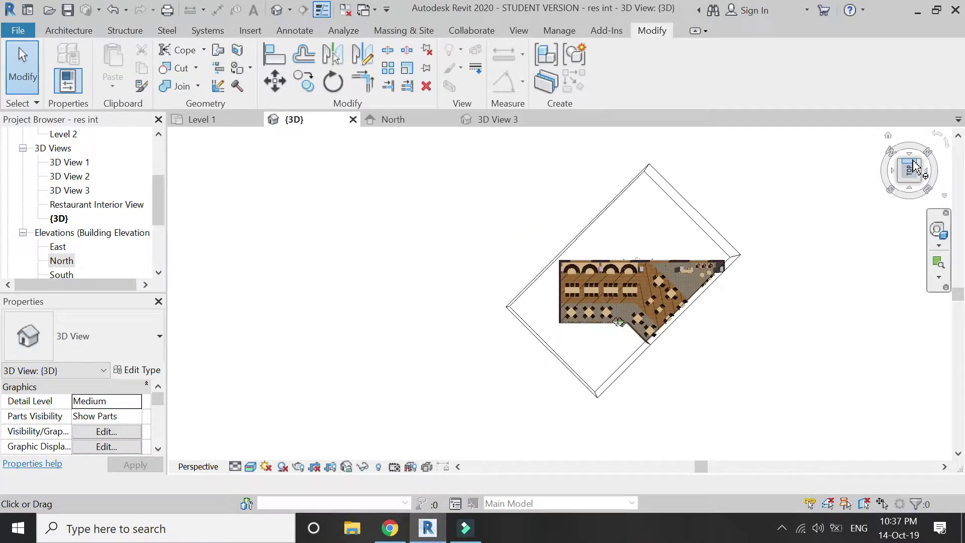
Push the section box's lower-right face back outward so the angled storefront wall is enclosed.
scroll(760, 297, "up", 2)
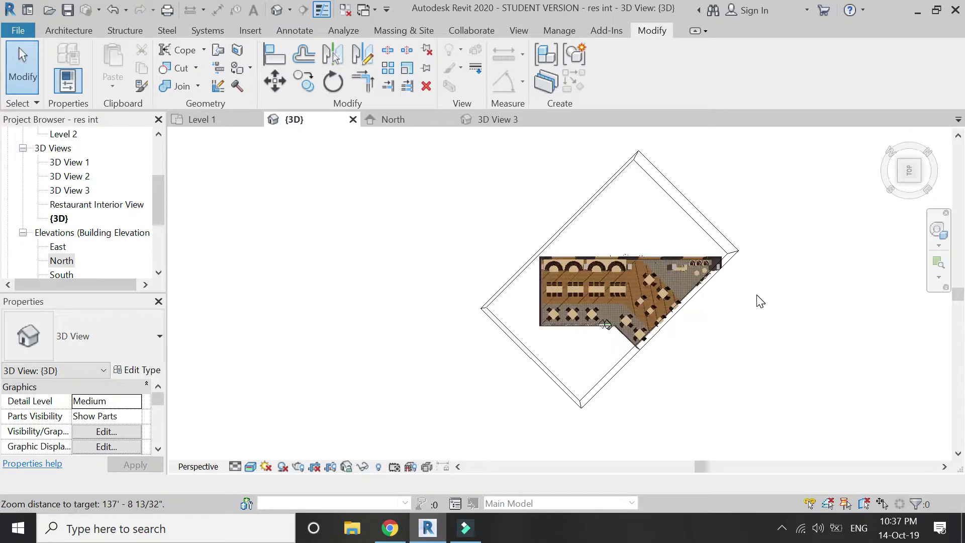
left_click(692, 207)
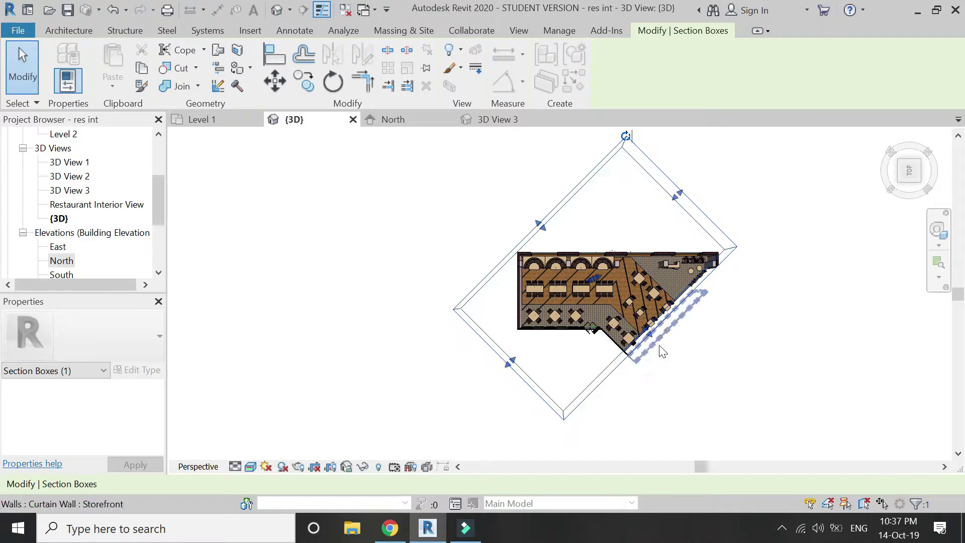
left_click_drag(648, 335, 719, 371)
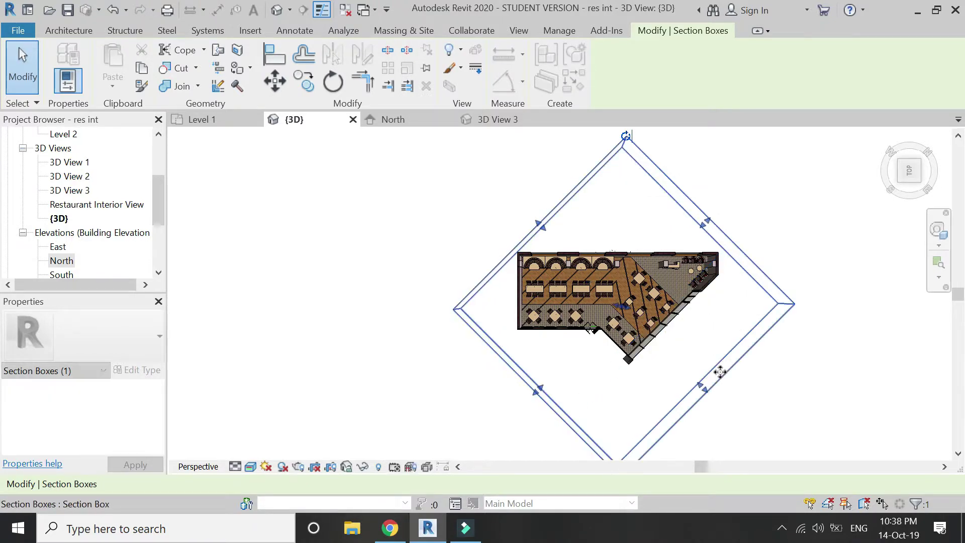
left_click(594, 372)
left_click(595, 171)
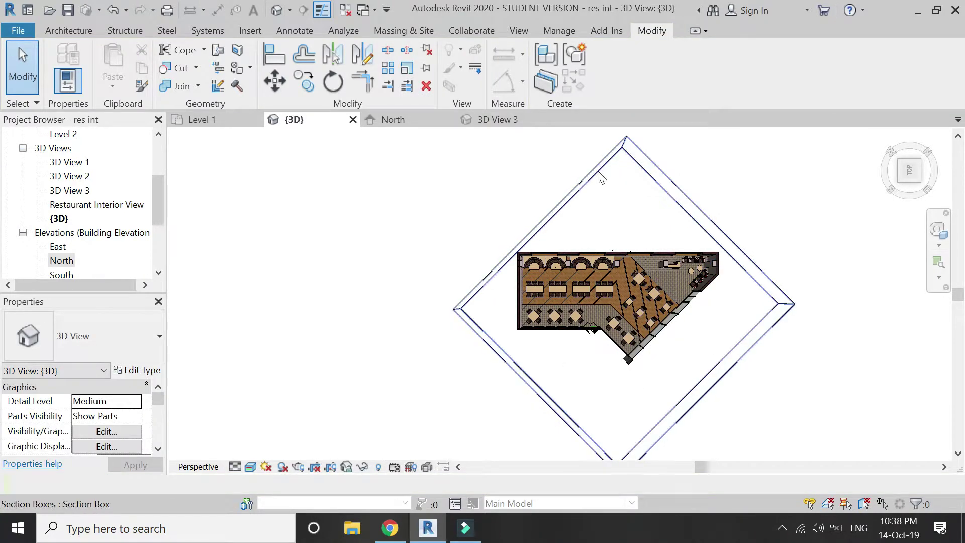